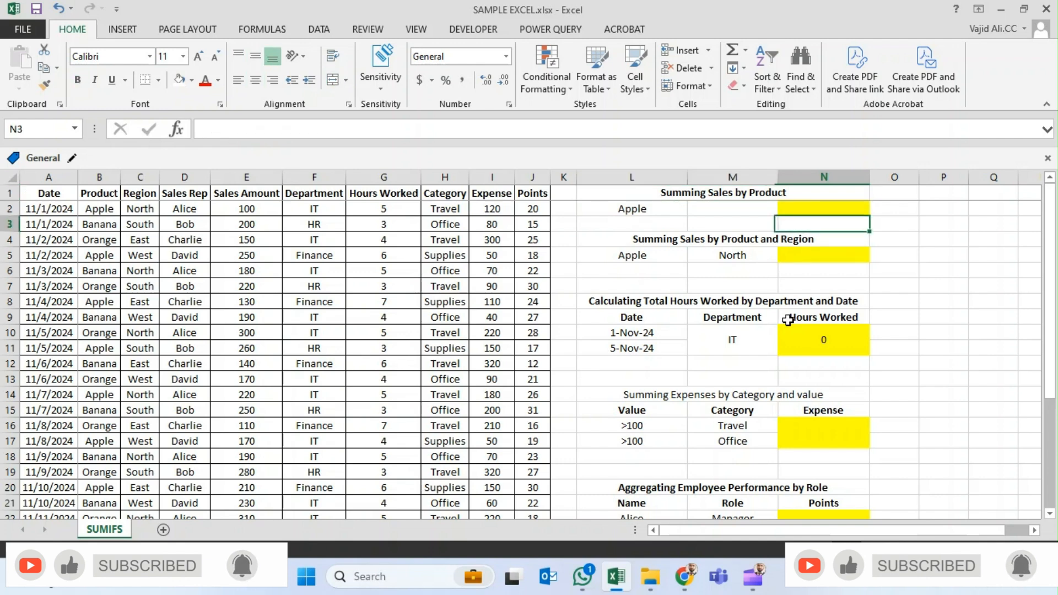
# - Close the General sensitivity label bar above the worksheet
pyautogui.press('Up')
pyautogui.press('Down')
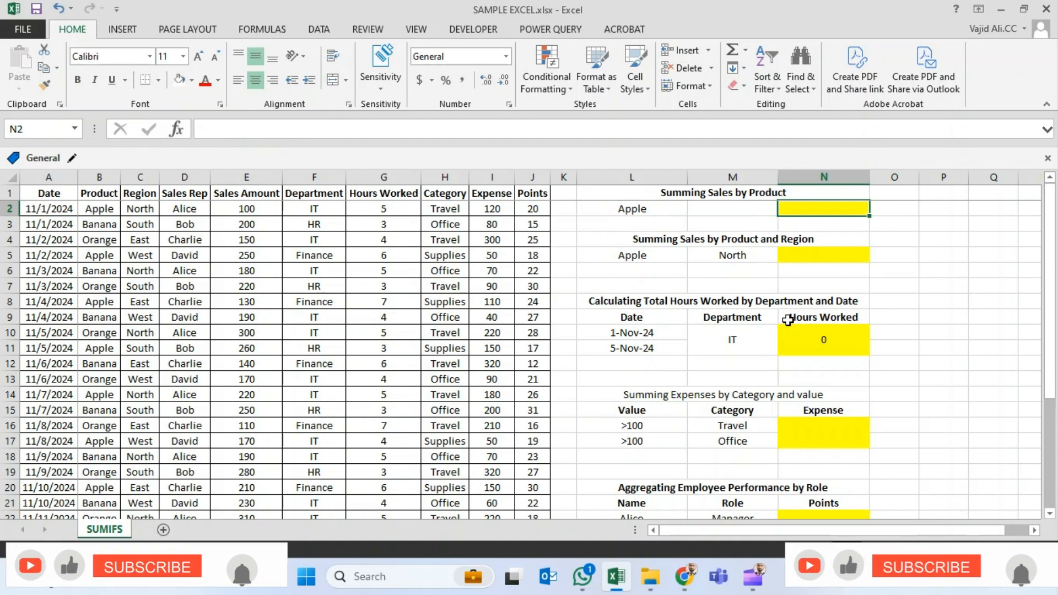
pyautogui.press('Left')
pyautogui.press('Left')
pyautogui.press('Left')
pyautogui.press('Left')
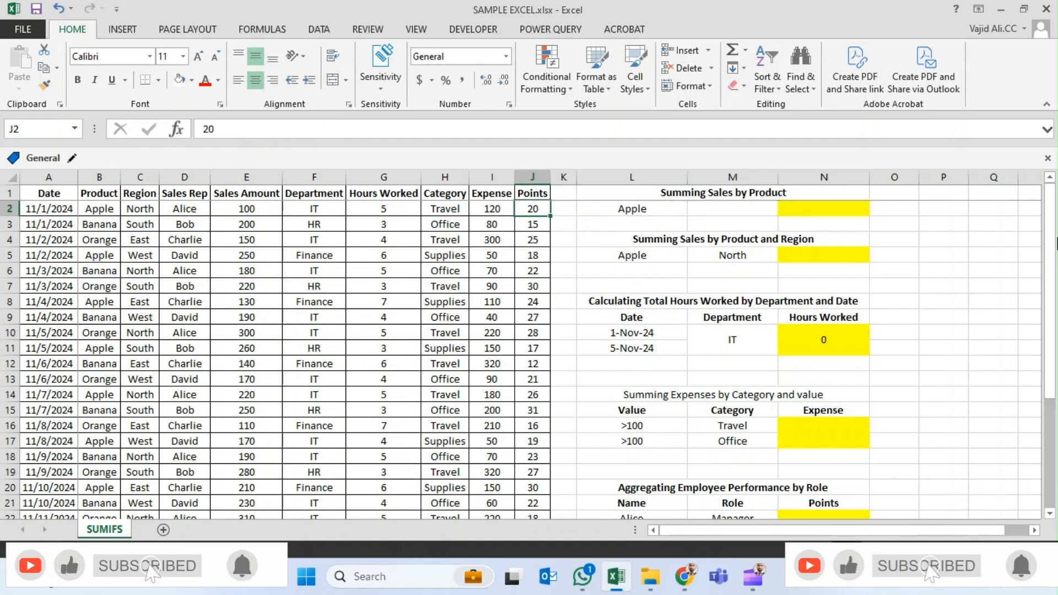
pyautogui.click(1047, 159)
pyautogui.click(314, 260)
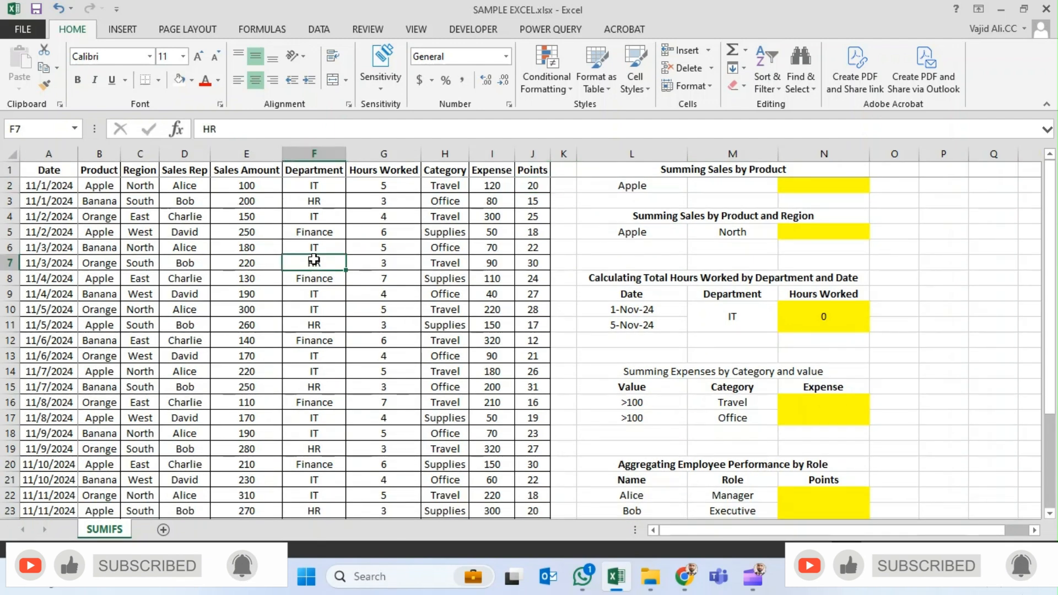
# - Examine the sales table's columns from Region to Points and the Apple criterion in the Summing Sales by Product block
pyautogui.hotkey('ctrl', 'Home')
pyautogui.press('Down')
pyautogui.press('Right')
pyautogui.press('Right')
pyautogui.press('Right')
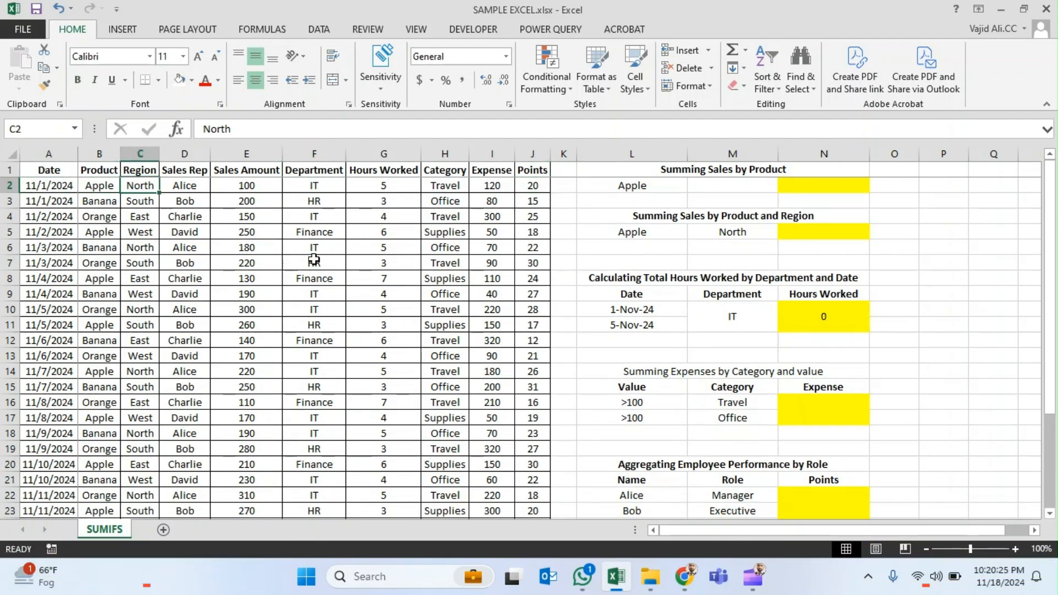
pyautogui.press('Right')
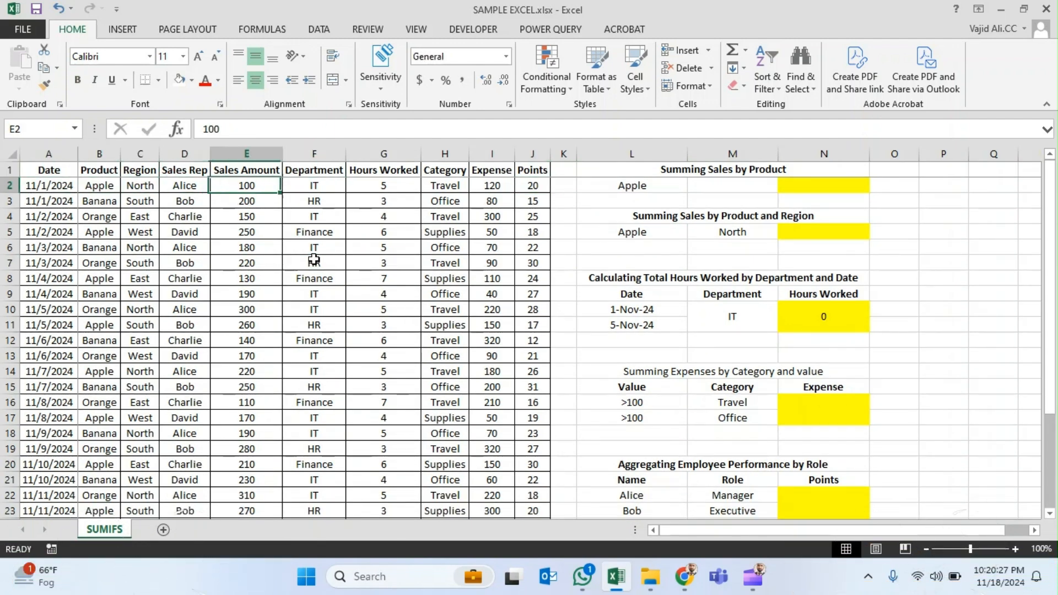
pyautogui.press('Down')
pyautogui.press('Right')
pyautogui.press('Right')
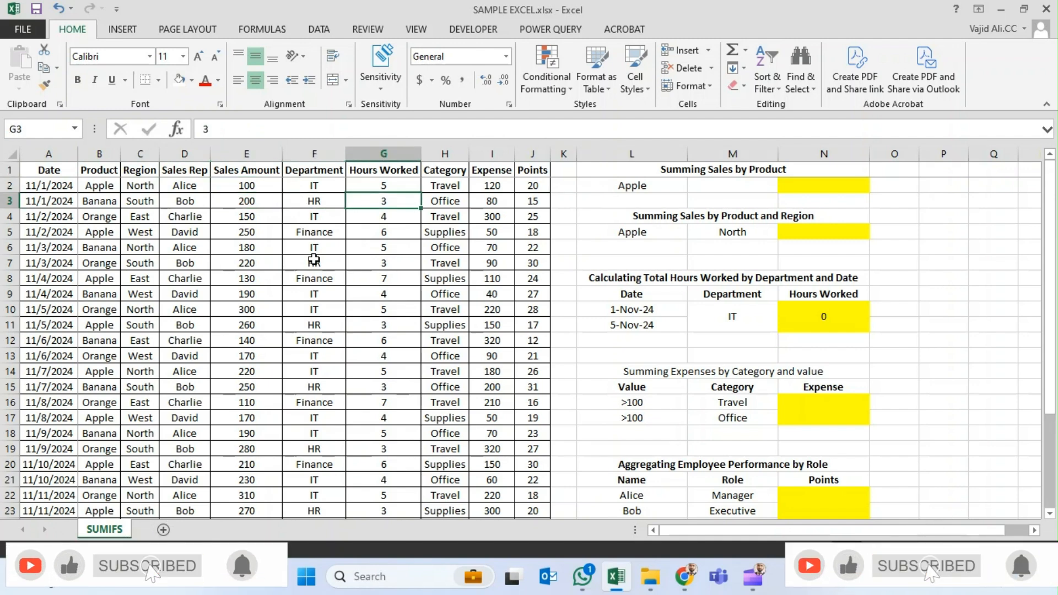
pyautogui.press('Up')
pyautogui.press('Right')
pyautogui.press('Right')
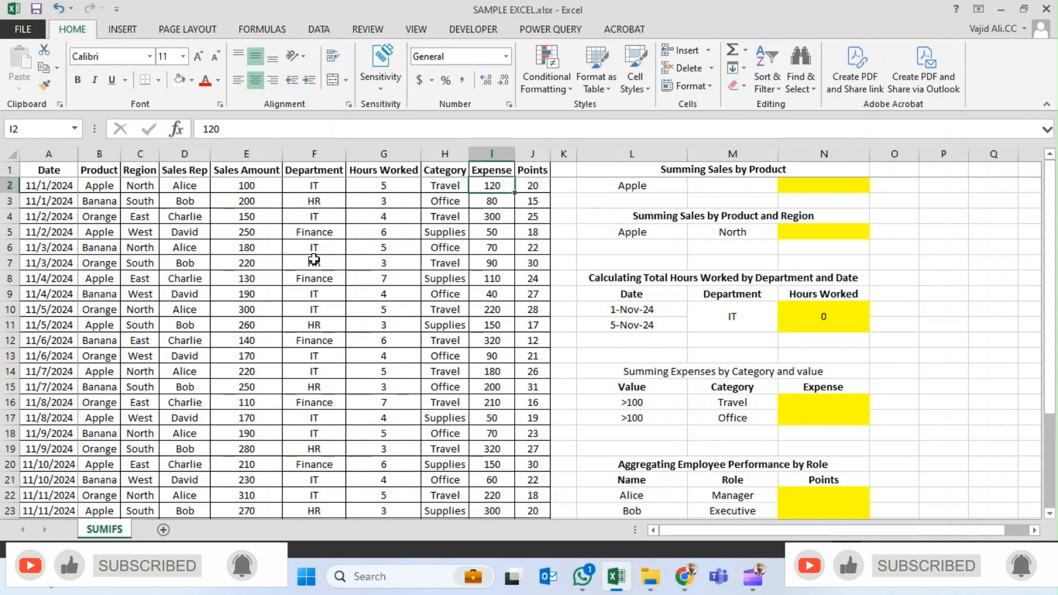
pyautogui.press('Right')
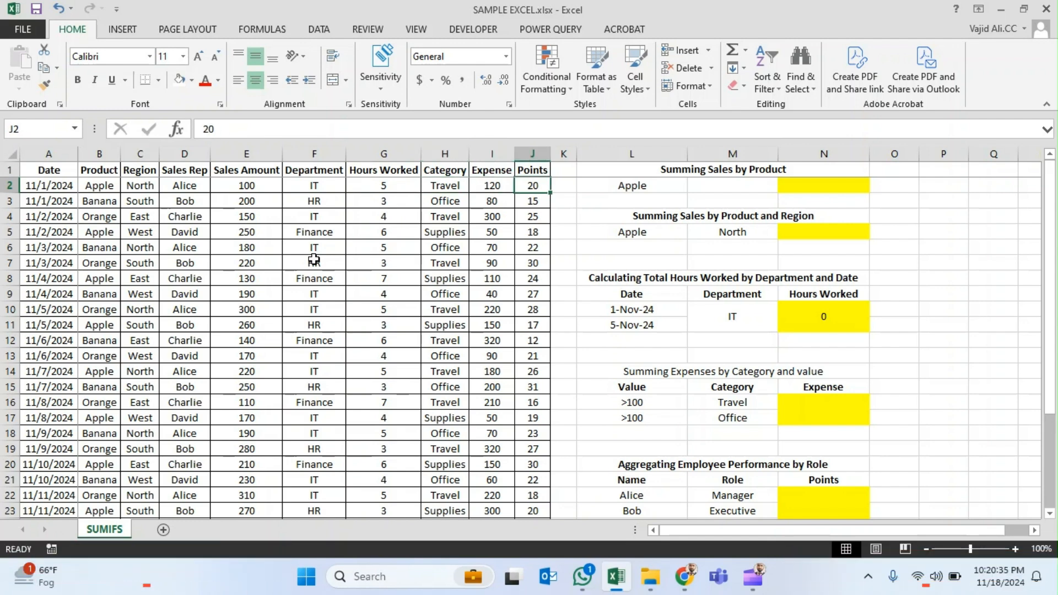
pyautogui.press('Right')
pyautogui.press('Right')
pyautogui.press('Up')
pyautogui.press('Down')
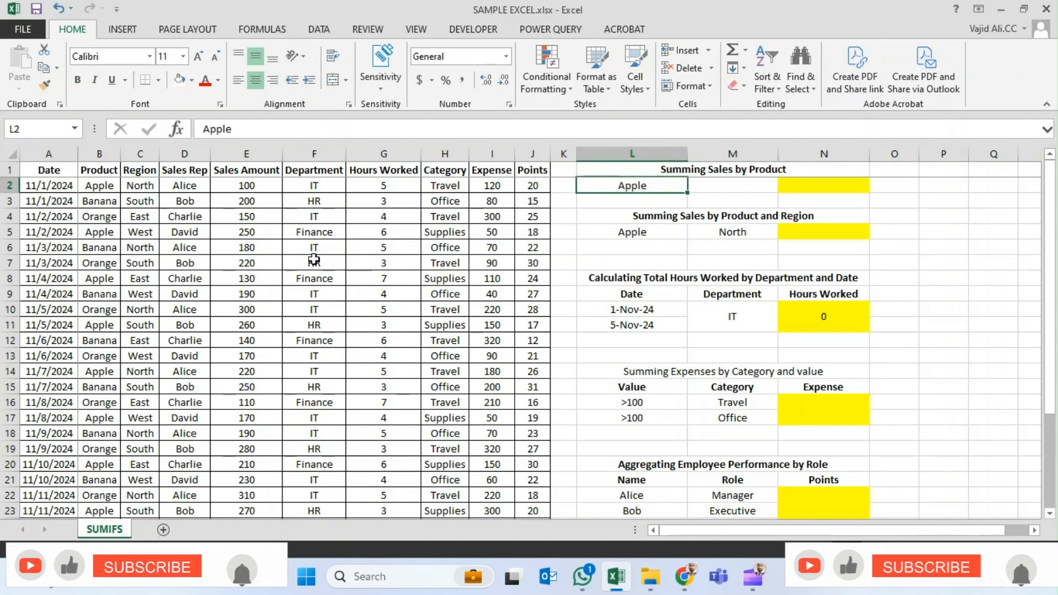
pyautogui.press('Right')
pyautogui.press('Right')
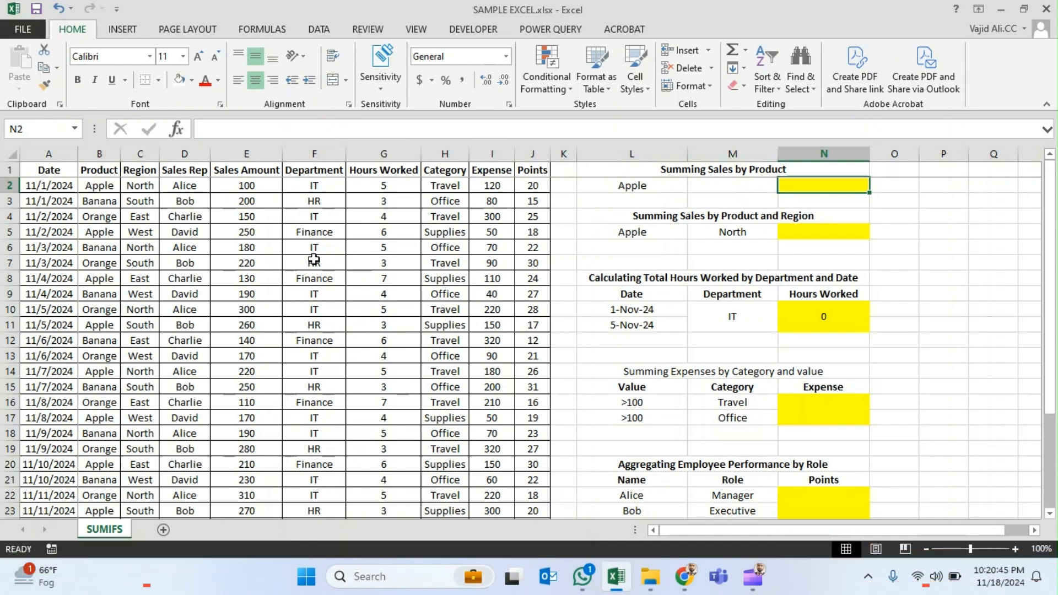
pyautogui.write('=-')
pyautogui.press('Home')
pyautogui.press('Escape')
# - Start a SUMIFS formula in N2 with the Sales Amount column E:E as the sum range
pyautogui.write('=')
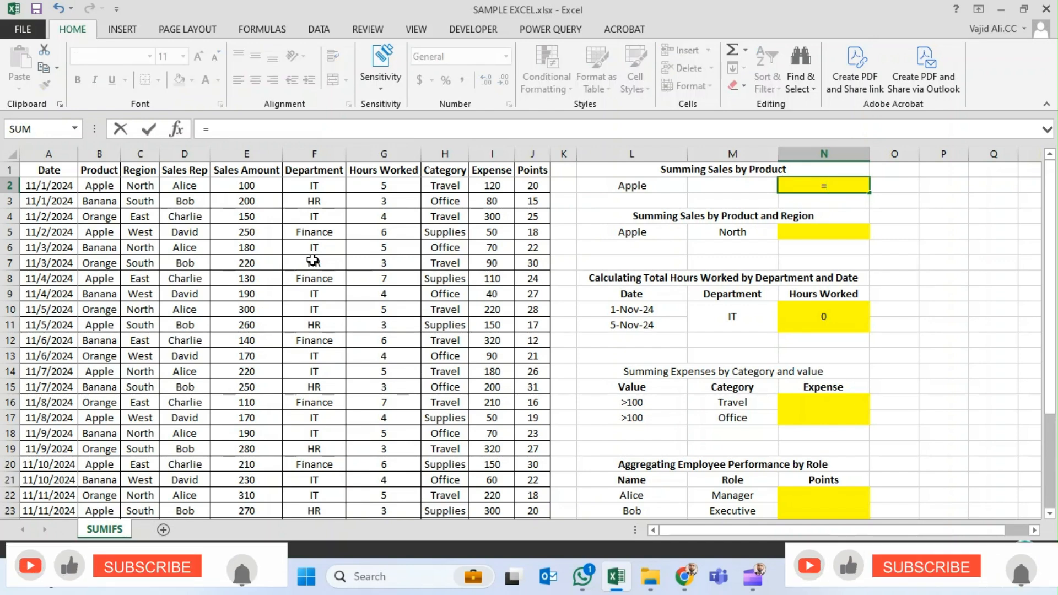
pyautogui.write('sumif')
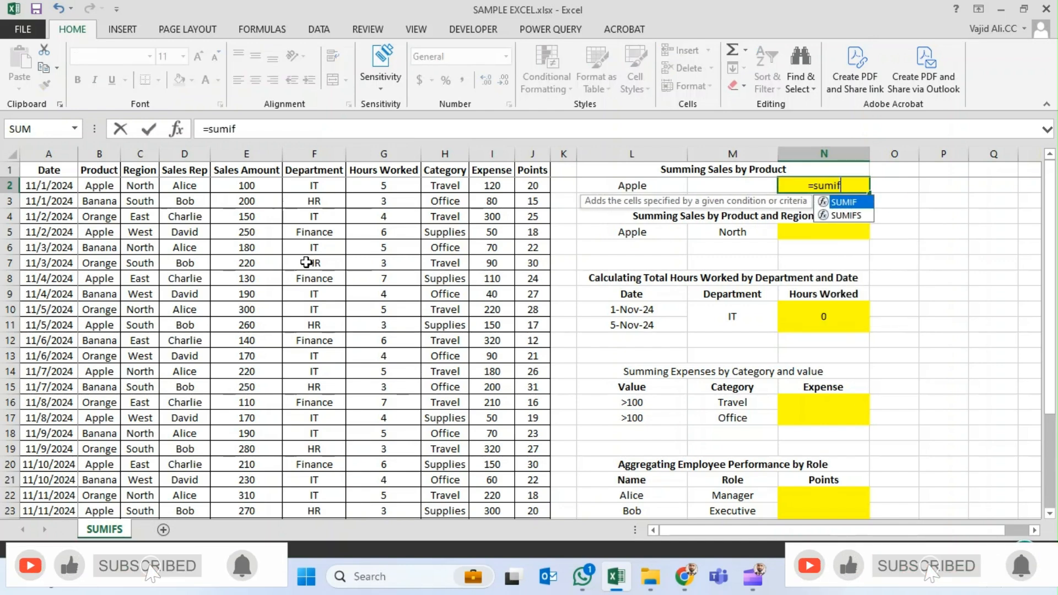
pyautogui.press('Down')
pyautogui.press('Tab')
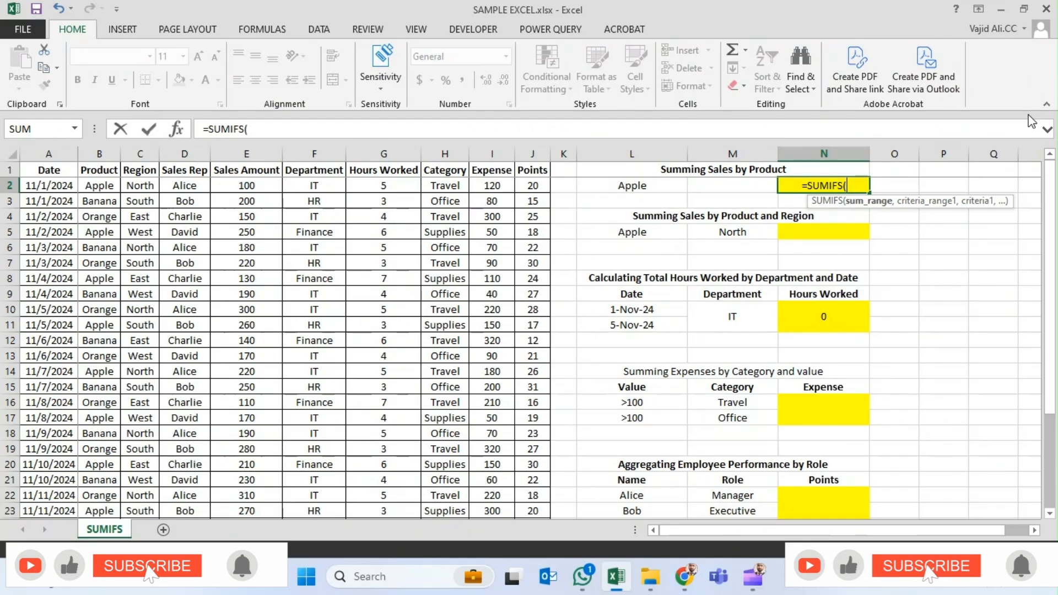
pyautogui.press('Left')
pyautogui.press('Left')
pyautogui.press('Left')
pyautogui.press('Left')
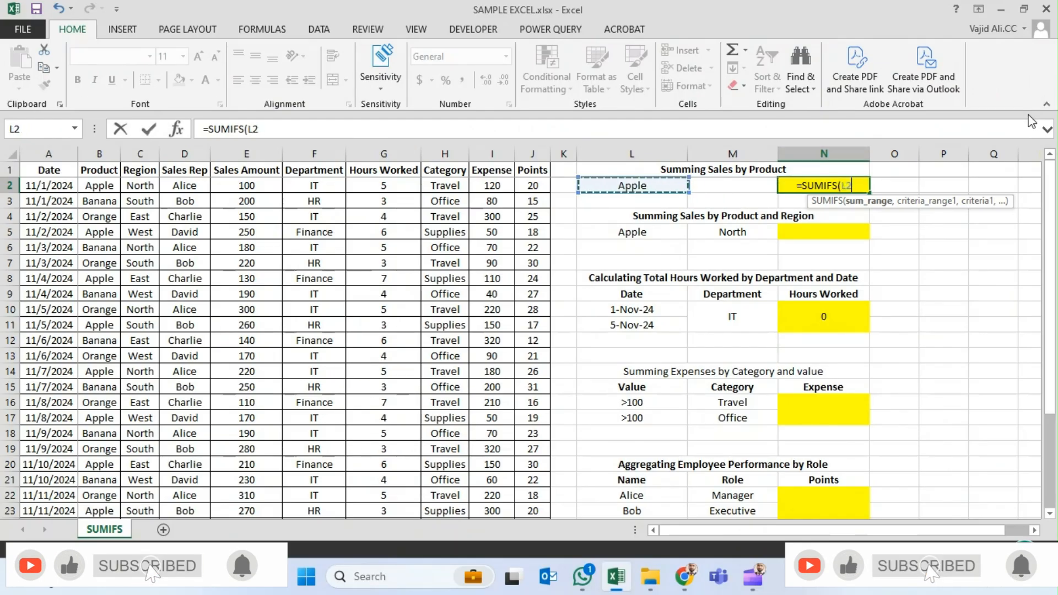
pyautogui.press('Left')
pyautogui.press('Left')
pyautogui.press('Left')
pyautogui.press('Left')
pyautogui.press('Left')
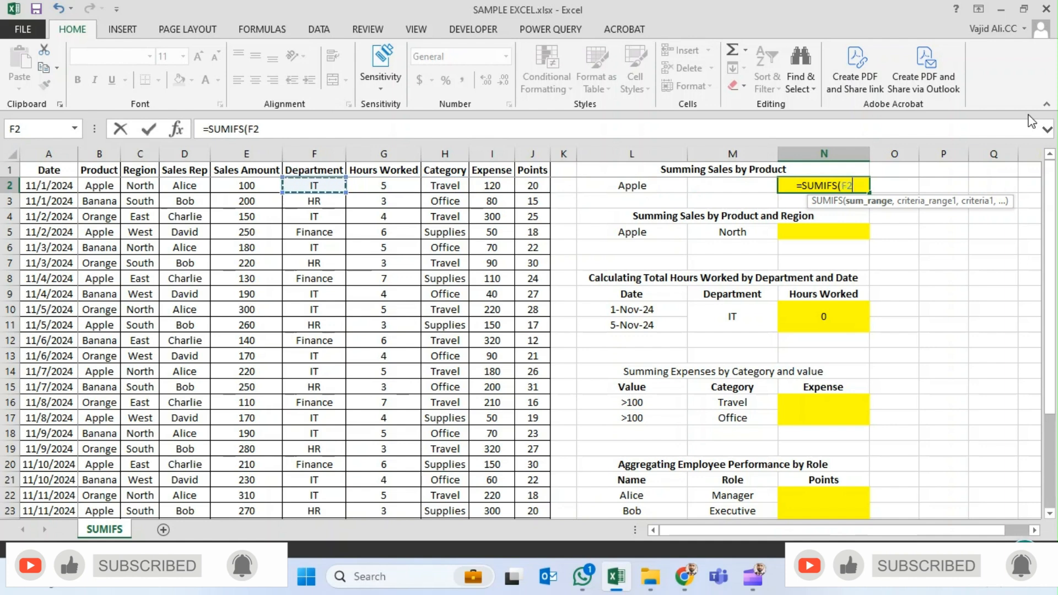
pyautogui.press('Up')
pyautogui.hotkey('ctrl', 'space')
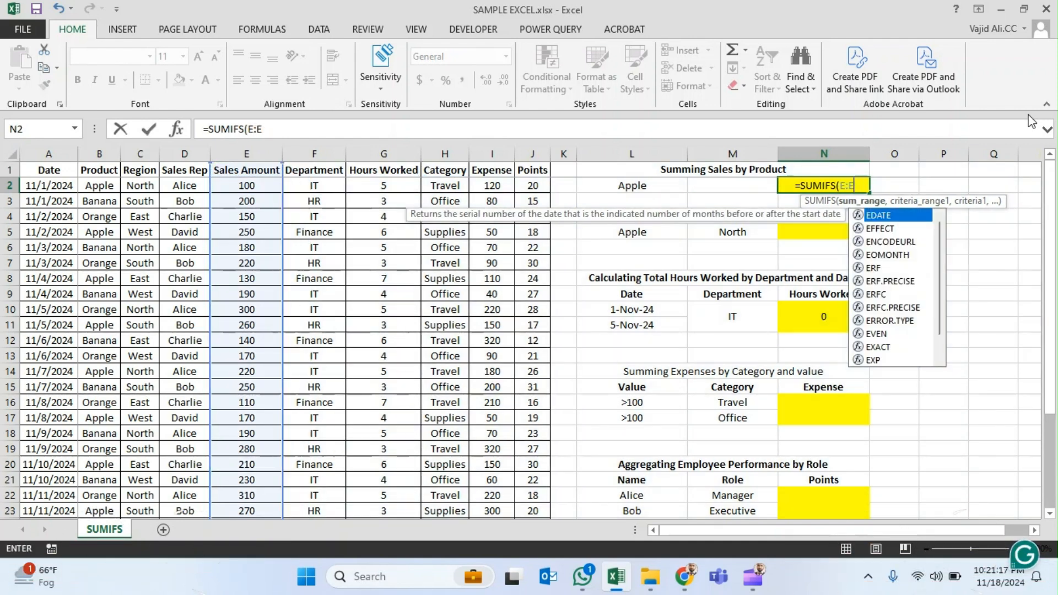
pyautogui.write(',')
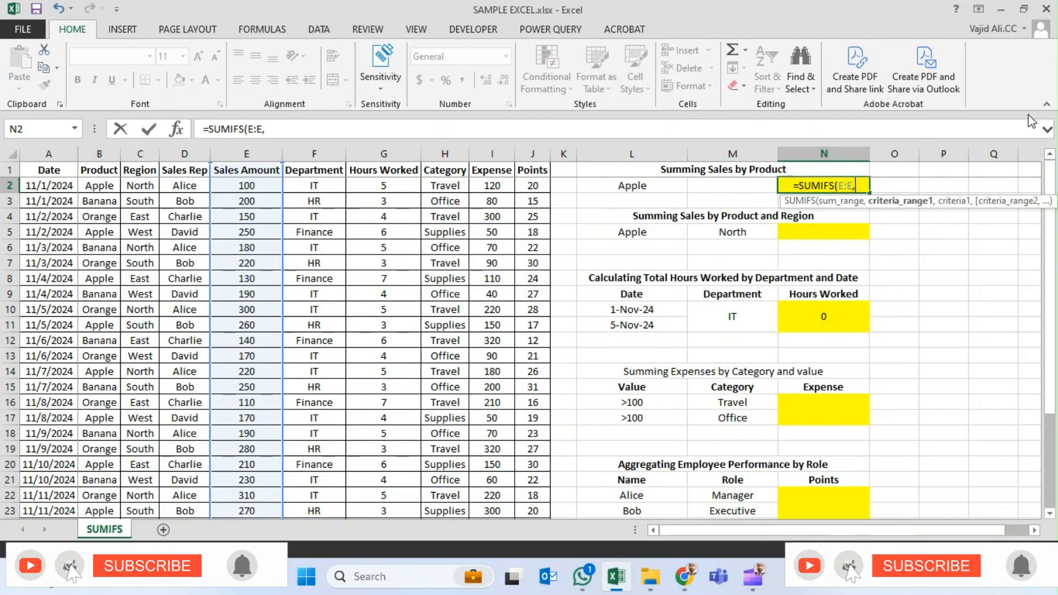
# - Add the Product column B:B as the first criteria range of the SUMIFS formula
pyautogui.press('Left')
pyautogui.press('Left')
pyautogui.press('Left')
pyautogui.press('Left')
pyautogui.press('Left')
pyautogui.press('Left')
pyautogui.press('Left')
pyautogui.press('Left')
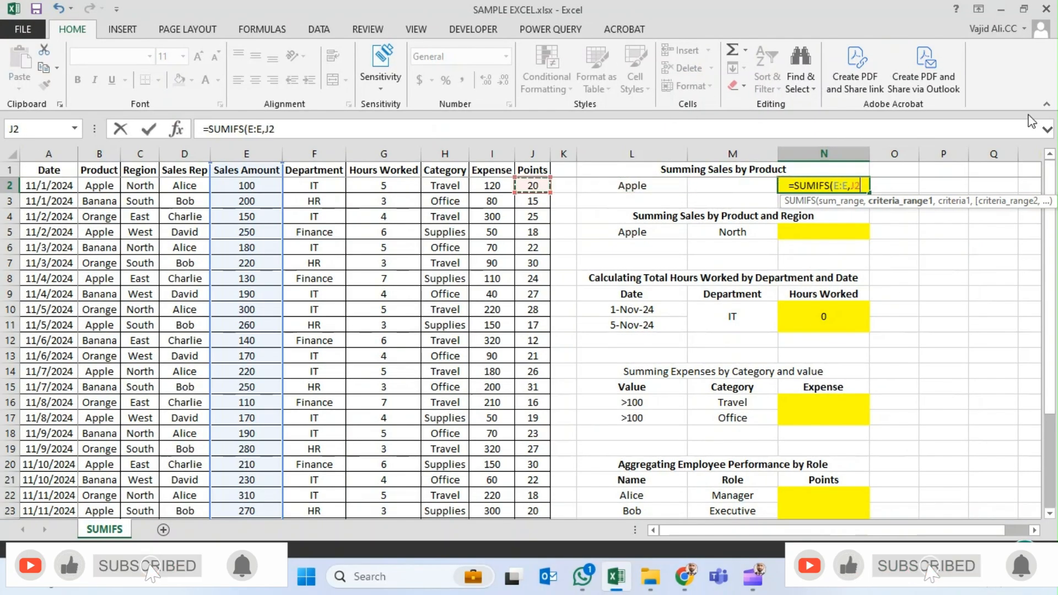
pyautogui.press('Left')
pyautogui.press('Left')
pyautogui.press('Left')
pyautogui.press('Left')
pyautogui.press('Left')
pyautogui.press('Right')
pyautogui.press('Right')
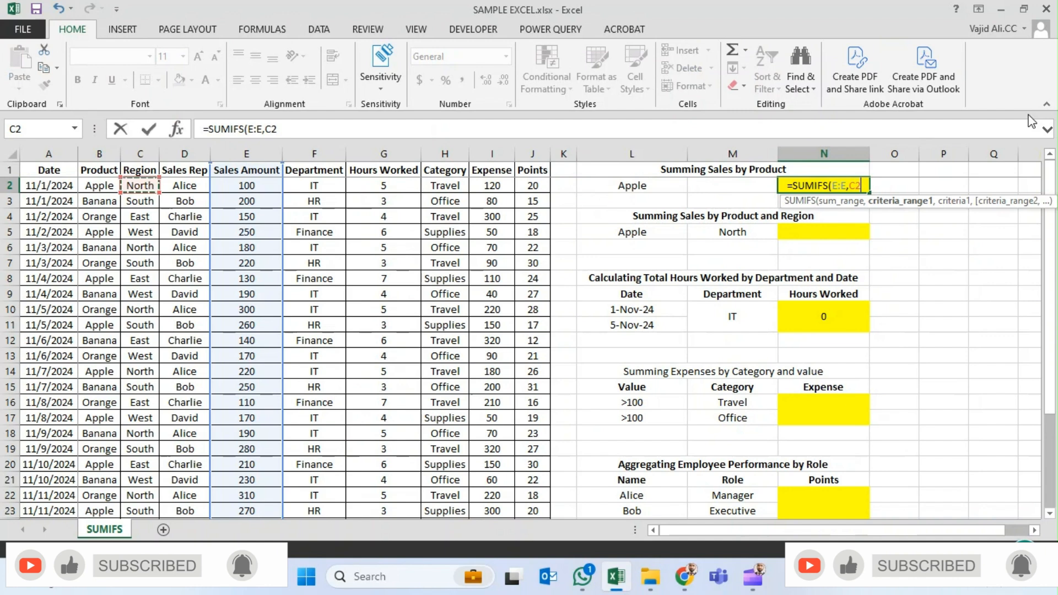
pyautogui.press('Left')
pyautogui.hotkey('ctrl', 'space')
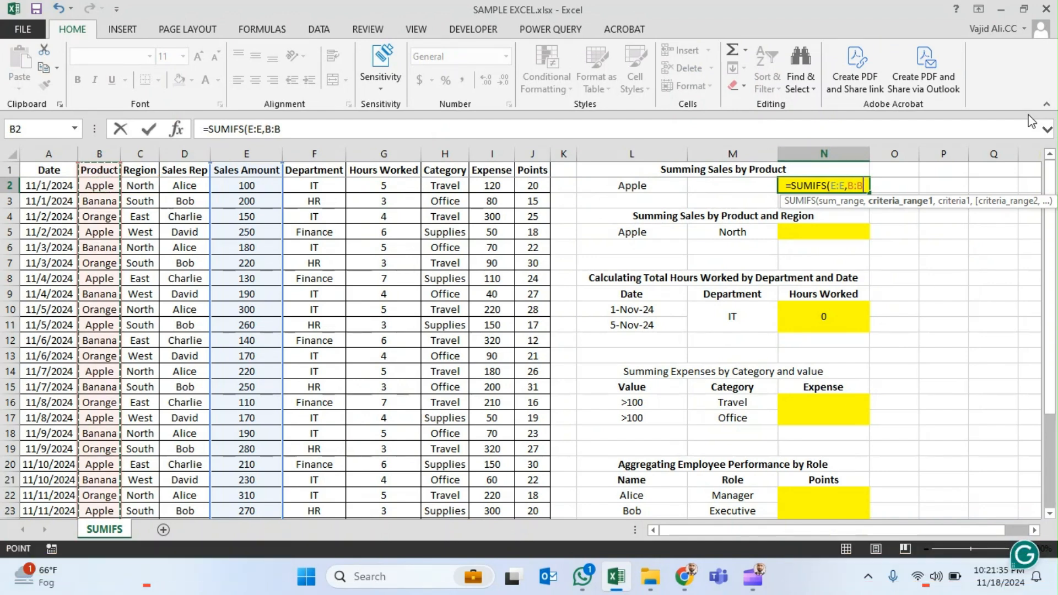
pyautogui.write(',')
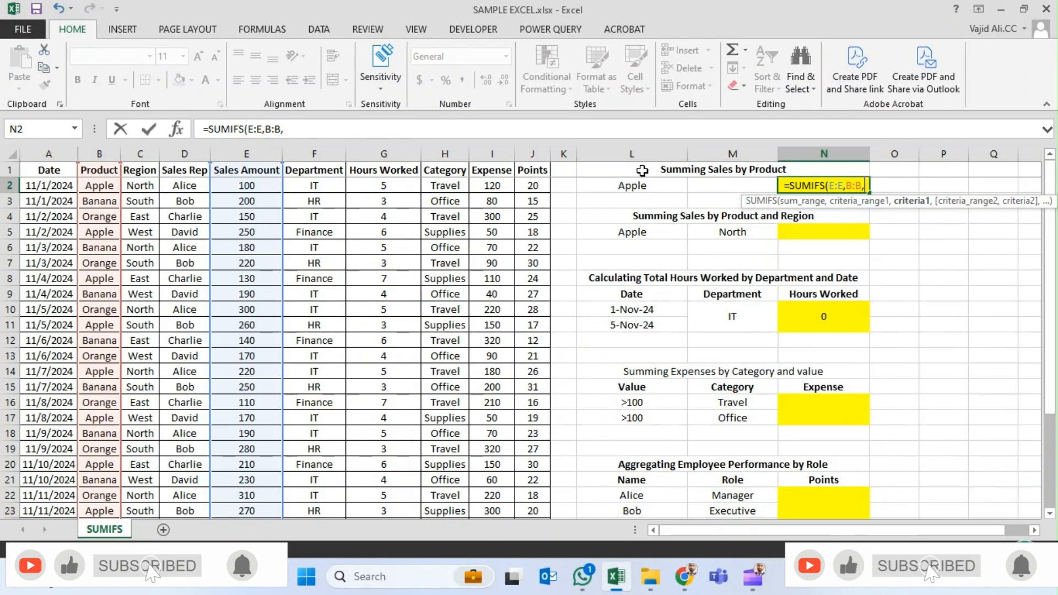
# - Use the product in L2 as the criterion and complete the formula =SUMIFS(E:E,B:B,L2) in N2
pyautogui.click(639, 188)
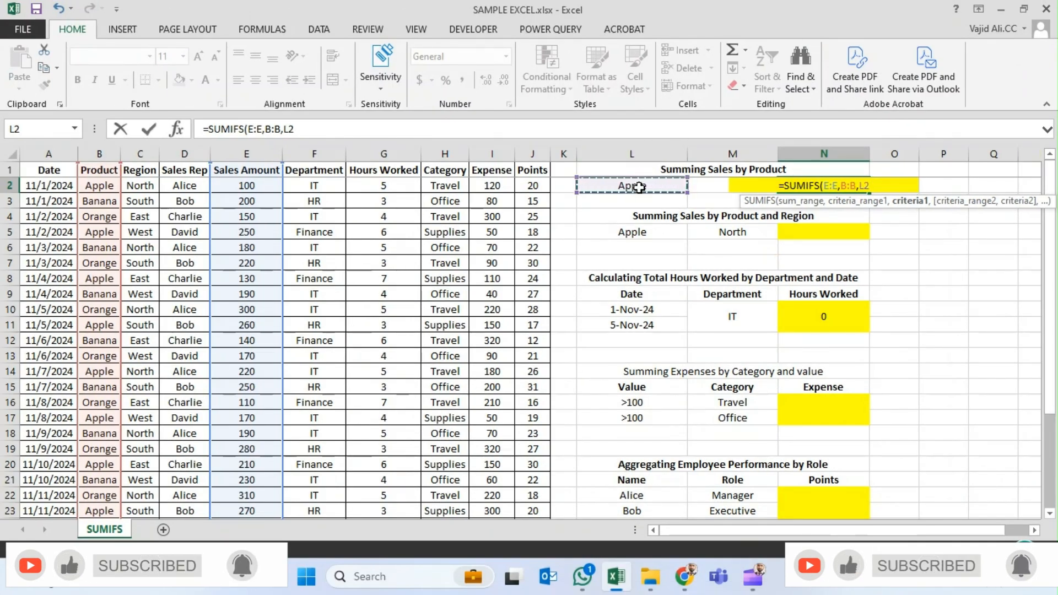
pyautogui.write(')')
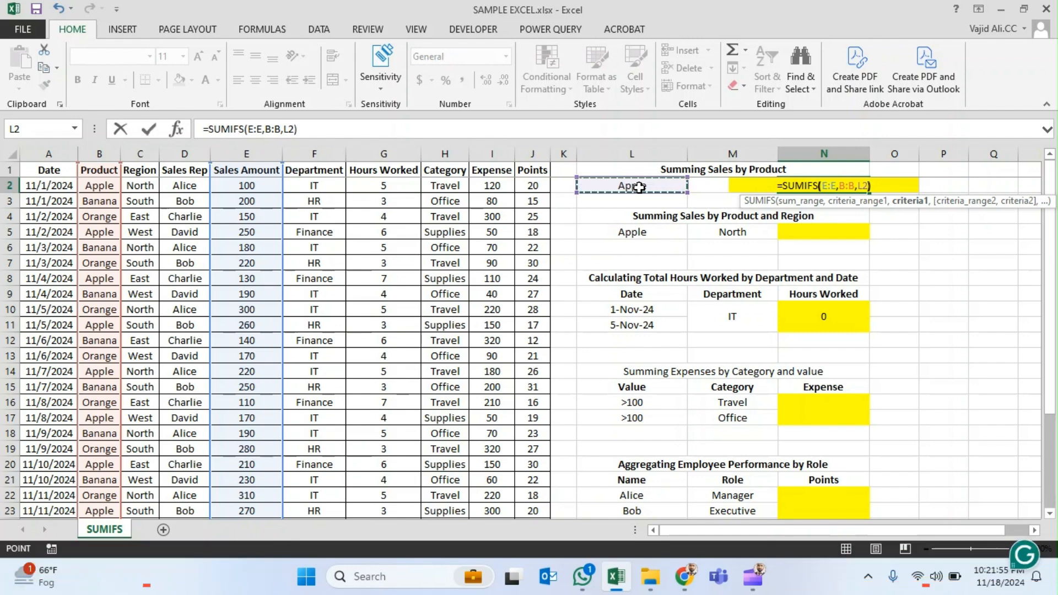
pyautogui.hotkey('ctrl', 'Return')
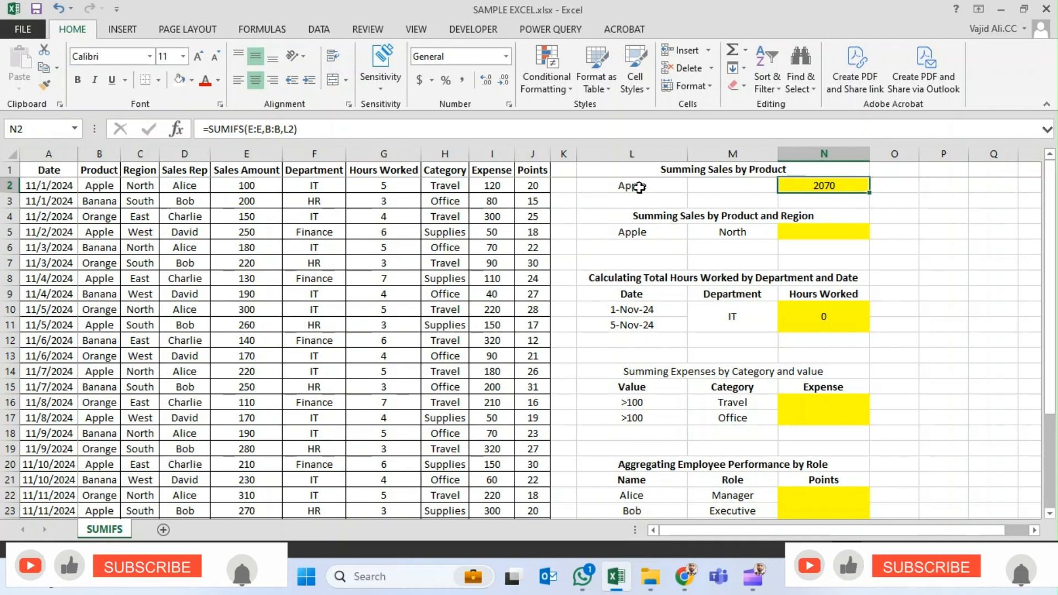
# - Turn on filtering for the sales table's header row
pyautogui.press('Left')
pyautogui.press('Left')
pyautogui.press('Left')
pyautogui.press('Left')
pyautogui.press('Up')
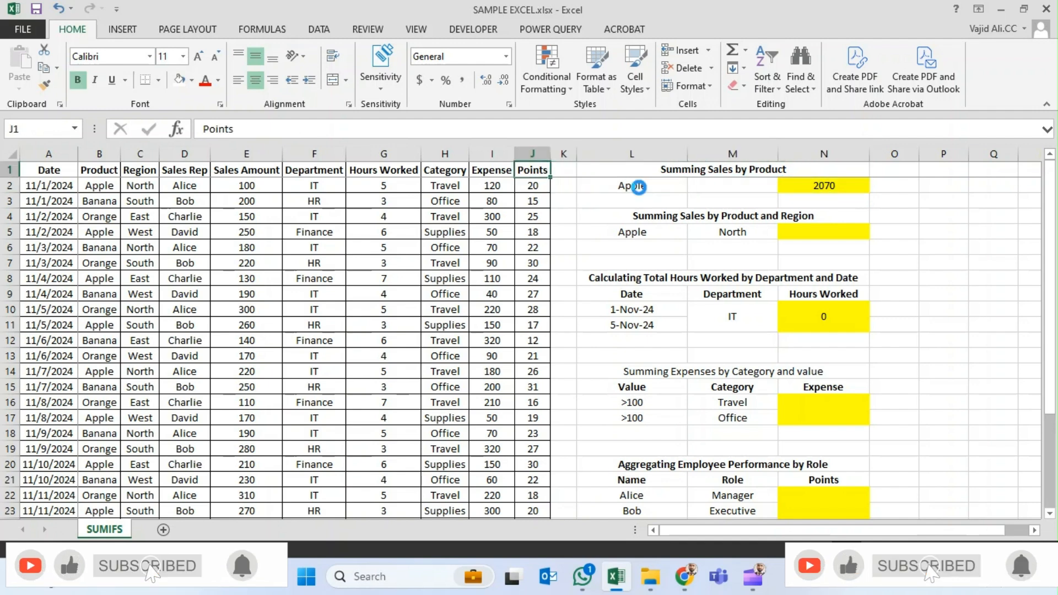
pyautogui.press('Left')
pyautogui.hotkey('ctrl', 'Left')
pyautogui.press('Right')
pyautogui.hotkey('ctrl', 'shift', 'l')
# - Filter the Product column to include only Apple, excluding Banana and Orange
pyautogui.hotkey('alt', 'Down')
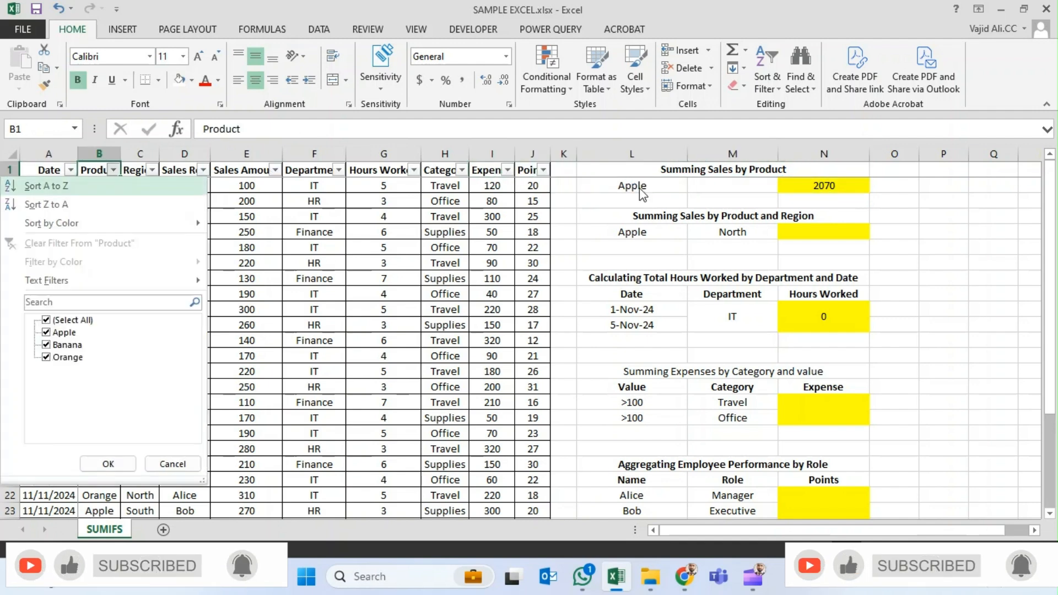
pyautogui.press('Down')
pyautogui.press('Down')
pyautogui.press('Down')
pyautogui.press('Down')
pyautogui.press('Down')
pyautogui.press('space')
pyautogui.press('Down')
pyautogui.press('space')
pyautogui.press('Tab')
pyautogui.press('Return')
pyautogui.press('Down')
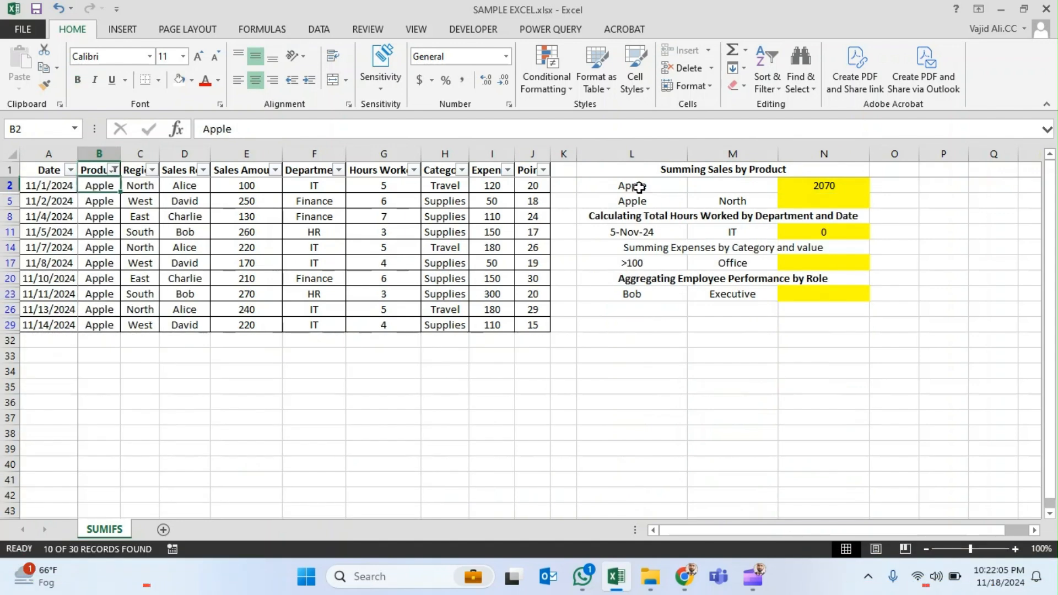
# - AutoSum the filtered Sales Amount values below the column to check the Apple total
pyautogui.press('Right')
pyautogui.press('Right')
pyautogui.press('Right')
pyautogui.hotkey('ctrl', 'shift', 'Down')
pyautogui.hotkey('alt', '=')
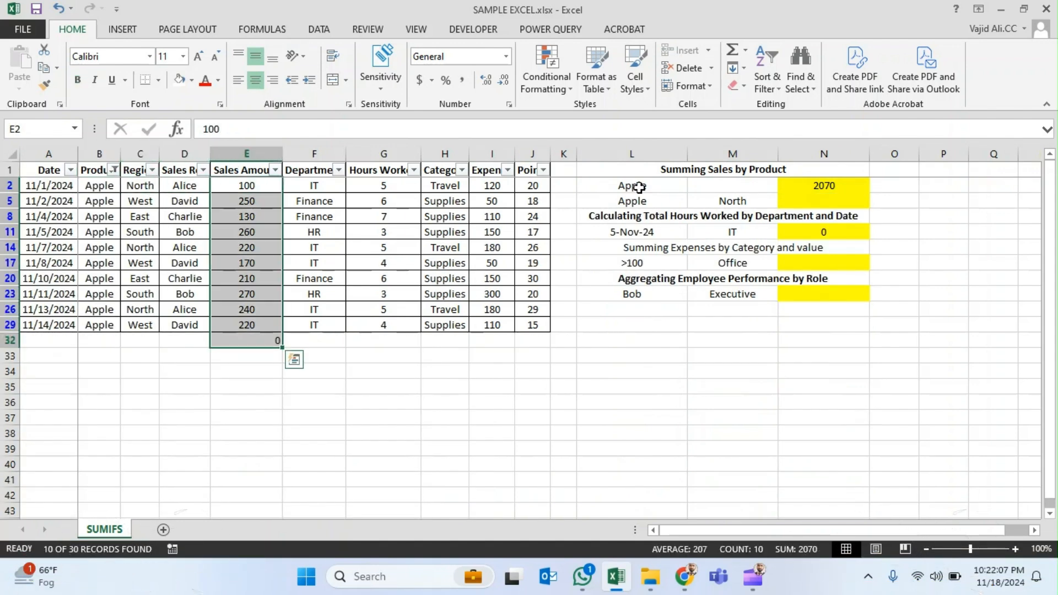
# - Delete the check total below the Sales Amount column
pyautogui.press('Down')
pyautogui.press('Down')
pyautogui.hotkey('ctrl', 'Down')
pyautogui.press('Delete')
pyautogui.press('Up')
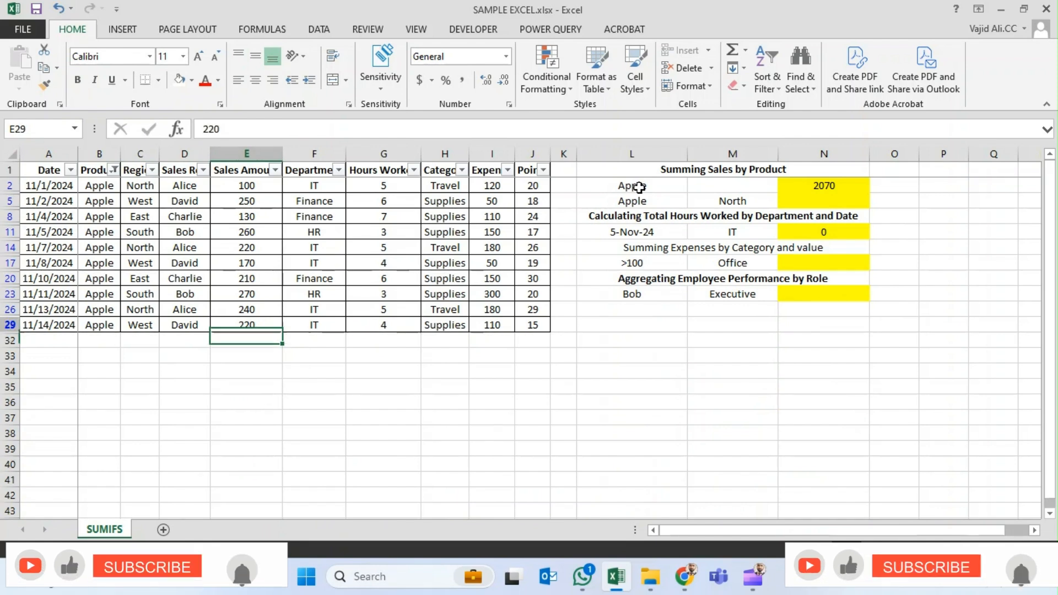
pyautogui.hotkey('ctrl', 'Up')
pyautogui.press('Down')
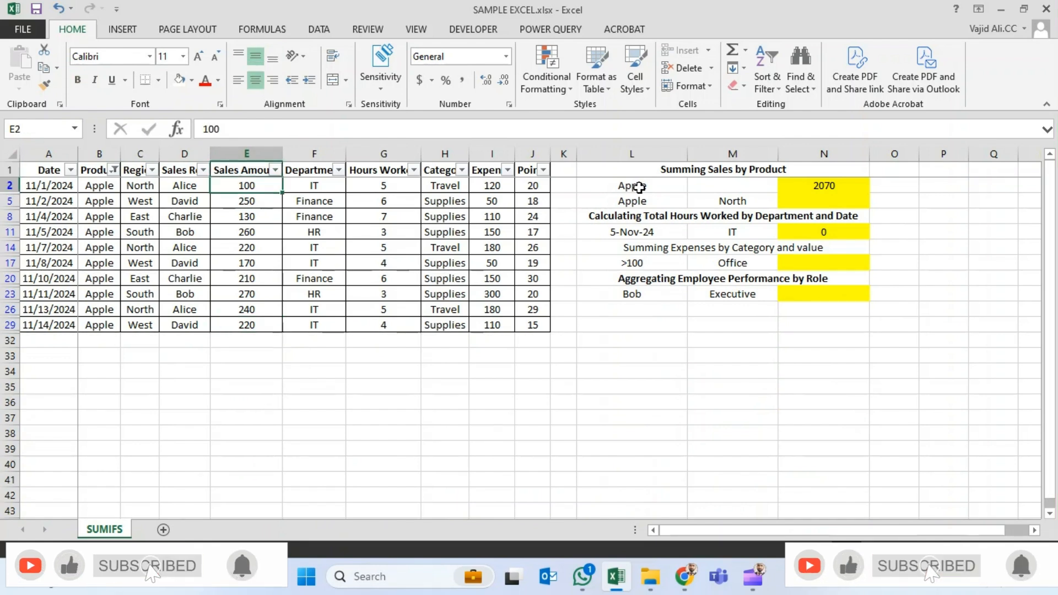
# - Remove the filter from the sales table so that all products are listed
pyautogui.press('Down')
pyautogui.press('Up')
pyautogui.press('Up')
pyautogui.hotkey('ctrl', 'shift', 'l')
pyautogui.press('Down')
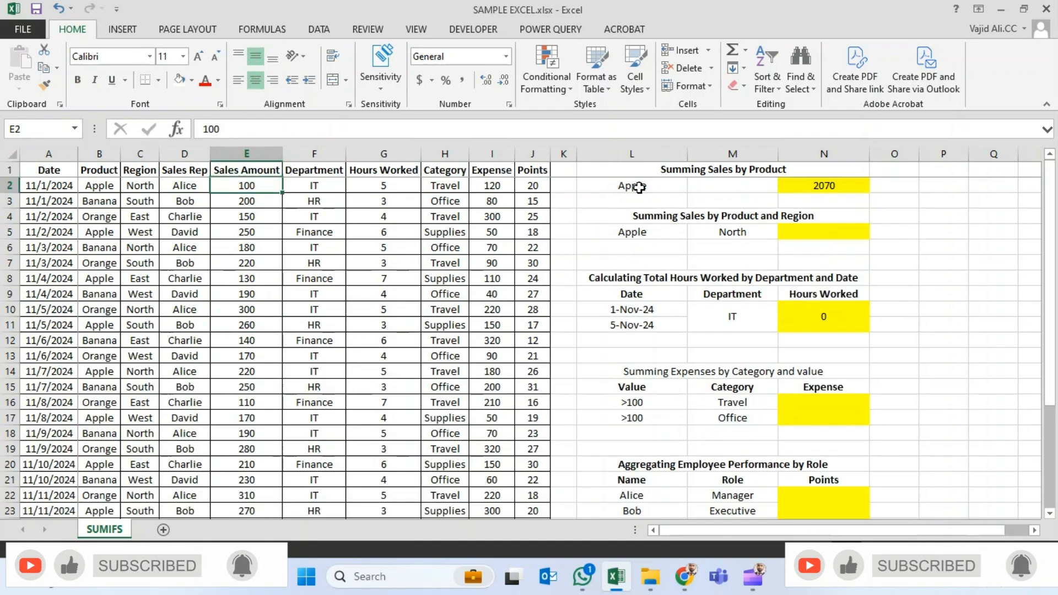
# - Examine the Summing Sales by Product and Region block with its product and region criteria in L5 and M5
pyautogui.press('Up')
pyautogui.hotkey('ctrl', 'Right')
pyautogui.press('Down')
pyautogui.press('Right')
pyautogui.press('Right')
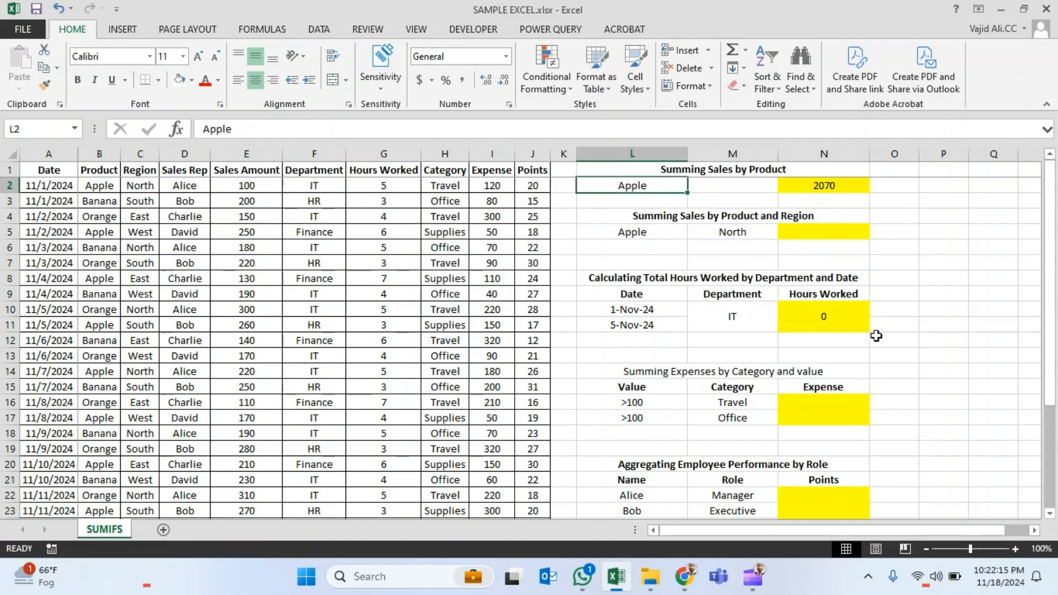
pyautogui.press('Down')
pyautogui.press('Down')
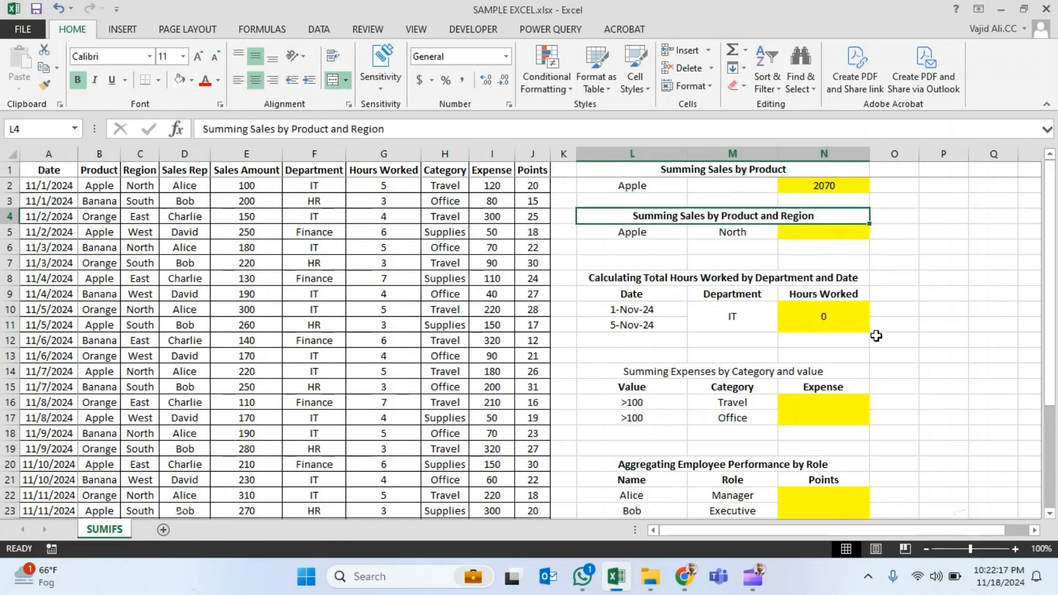
pyautogui.press('Down')
pyautogui.press('Right')
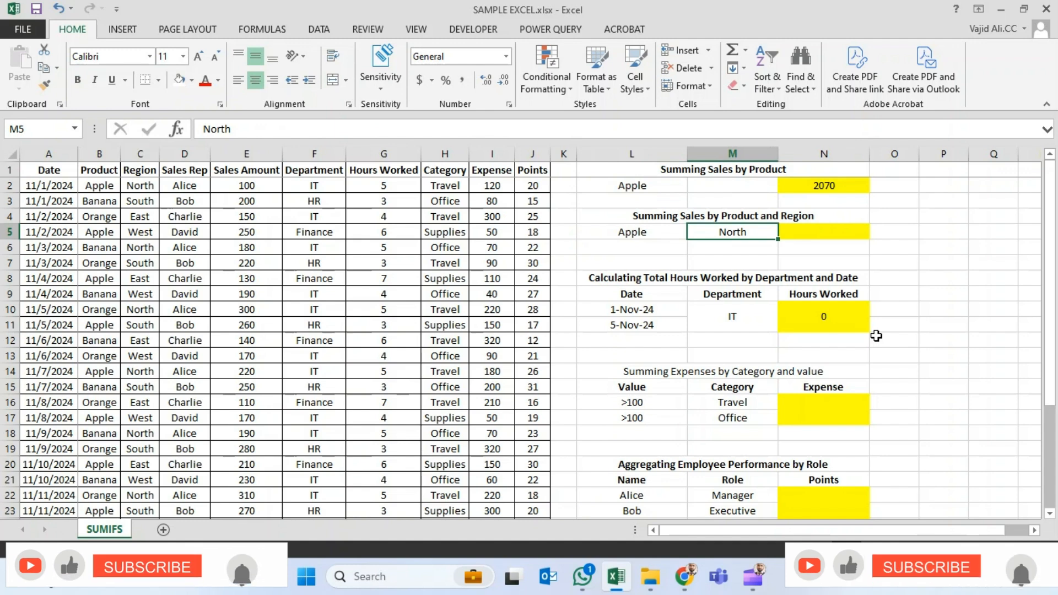
pyautogui.press('Left')
pyautogui.press('Right')
pyautogui.press('Left')
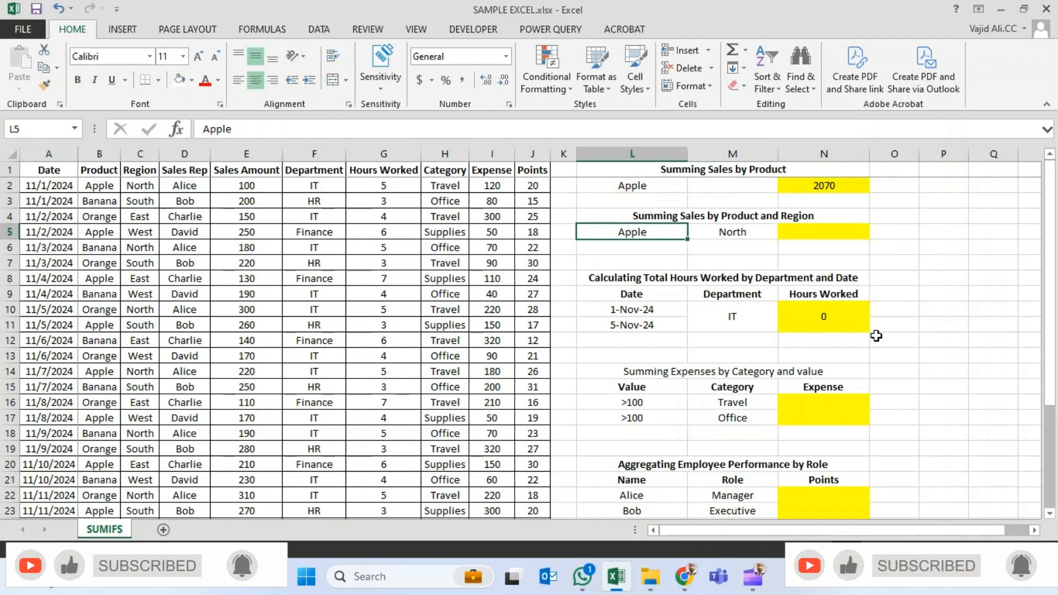
# - Start a SUMIFS formula in N5 with the Sales Amount column E:E as the sum range
pyautogui.press('Right')
pyautogui.press('Right')
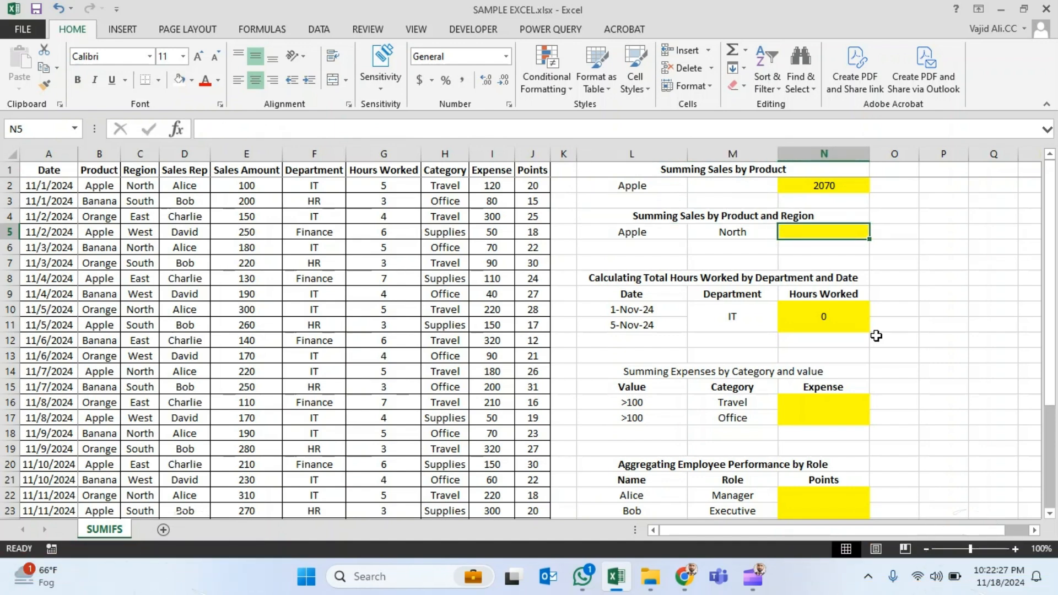
pyautogui.write('=sumi')
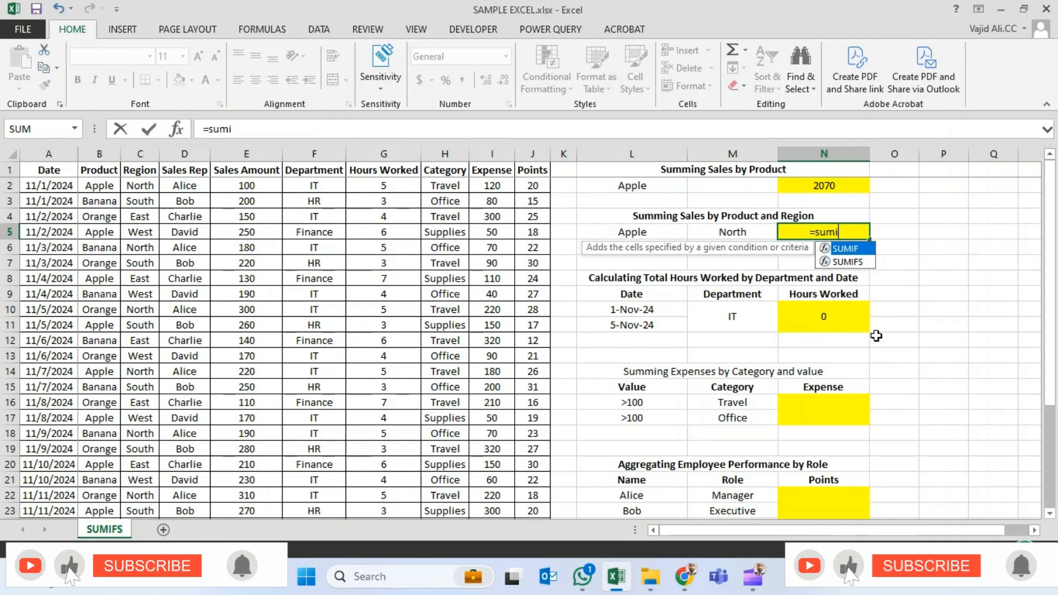
pyautogui.press('Down')
pyautogui.press('Tab')
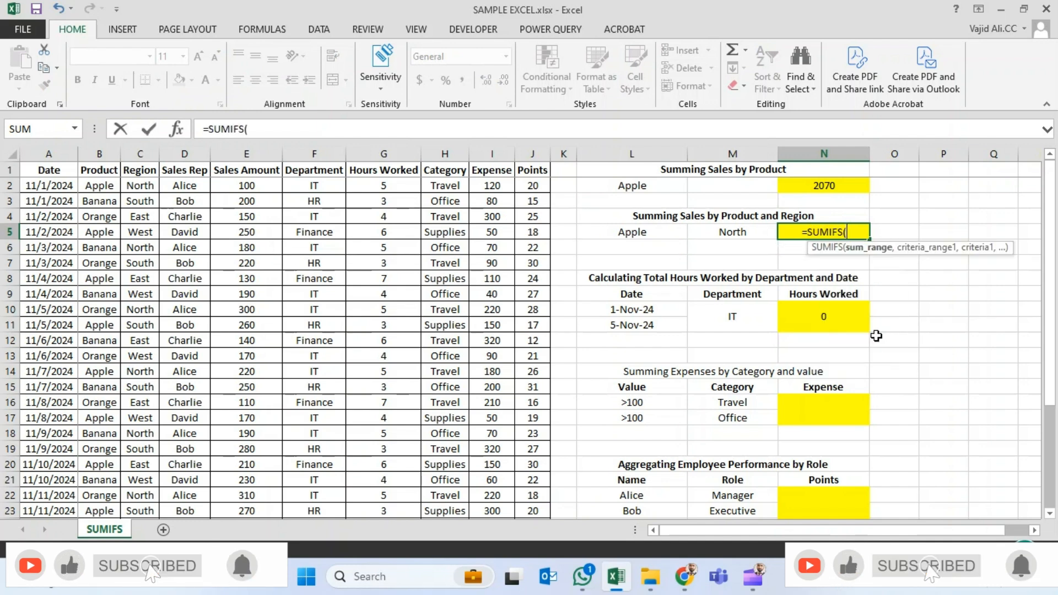
pyautogui.press('Left')
pyautogui.press('Left')
pyautogui.press('Left')
pyautogui.press('Left')
pyautogui.press('Left')
pyautogui.press('Left')
pyautogui.press('Left')
pyautogui.press('Left')
pyautogui.press('Left')
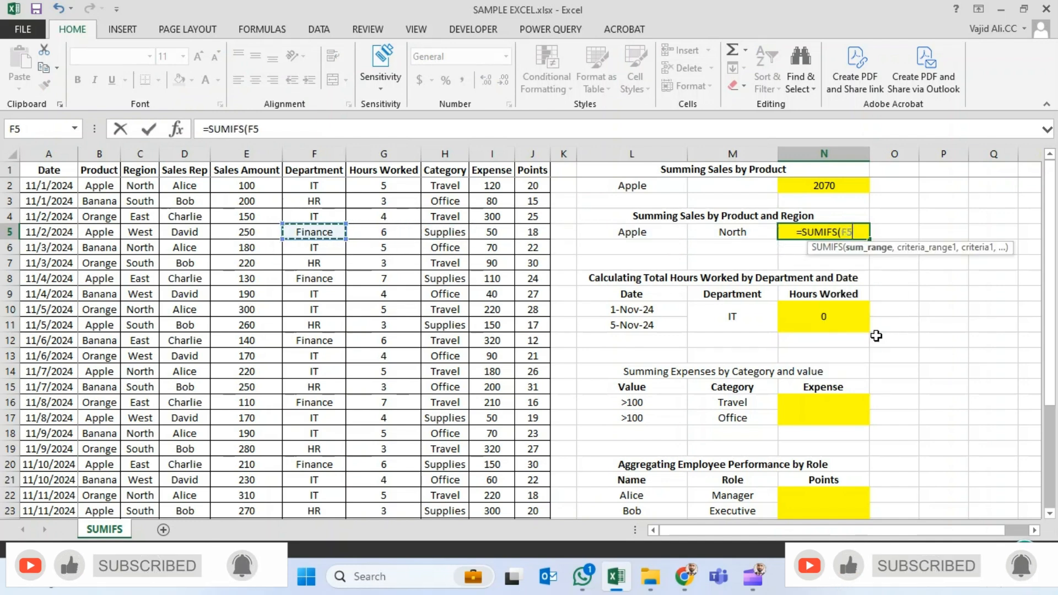
pyautogui.hotkey('ctrl', 'space')
pyautogui.write(',')
# - Add the Product column B:B as the first criteria range of the N5 formula, with L5 as its criterion
pyautogui.press('Left')
pyautogui.press('Left')
pyautogui.press('Left')
pyautogui.press('Left')
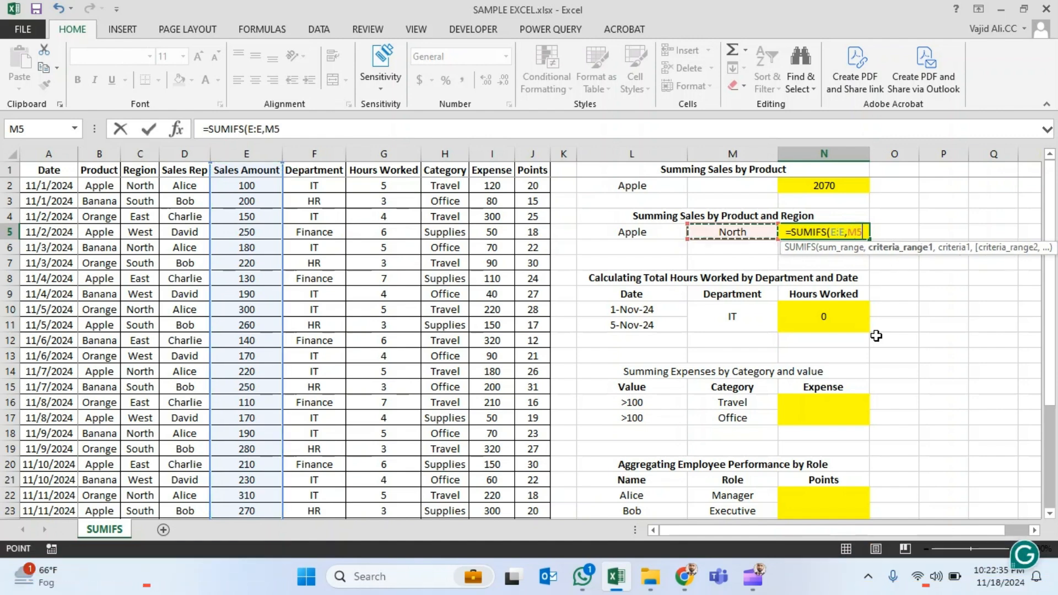
pyautogui.hotkey('ctrl', 'Left')
pyautogui.press('Right')
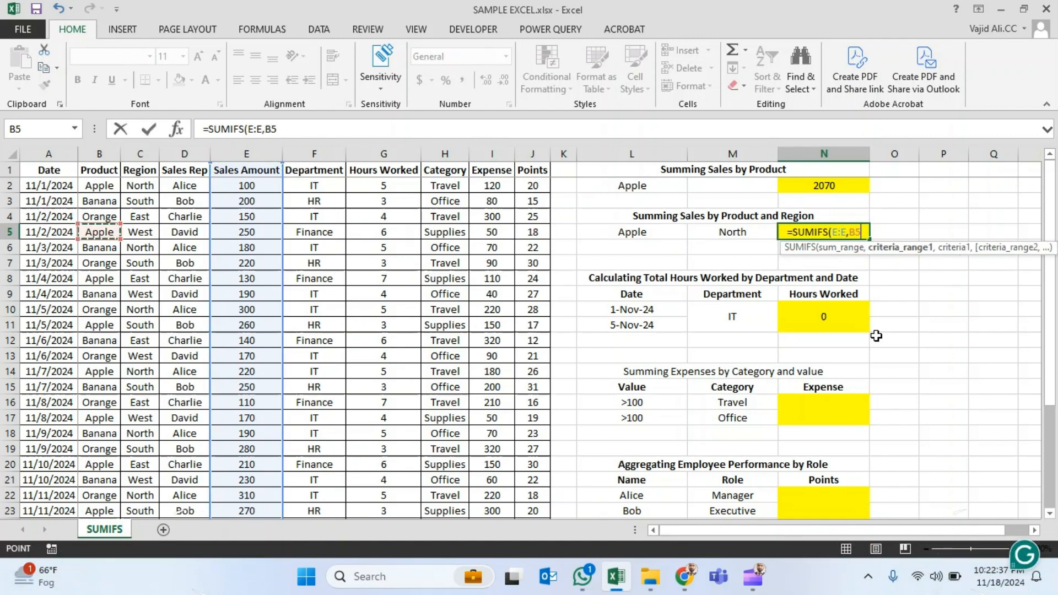
pyautogui.hotkey('ctrl', 'space')
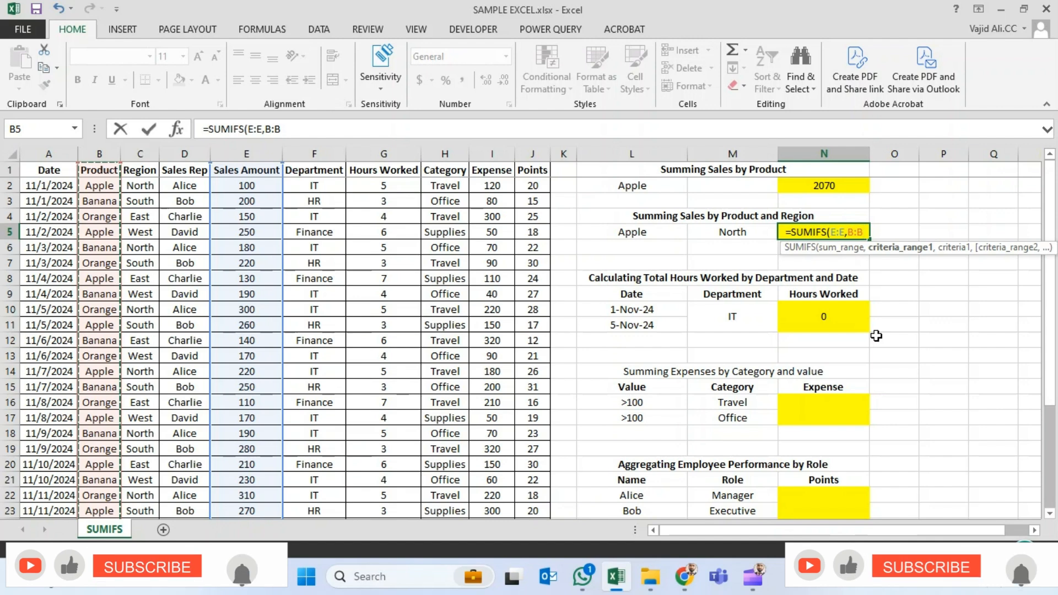
pyautogui.write(',')
pyautogui.press('Left')
pyautogui.press('Left')
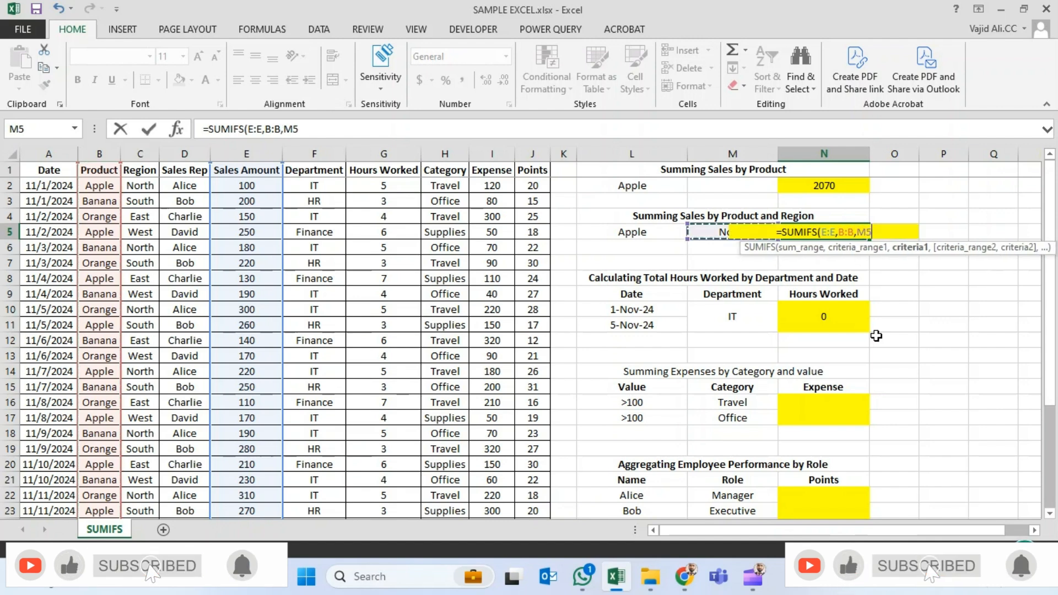
pyautogui.write(',')
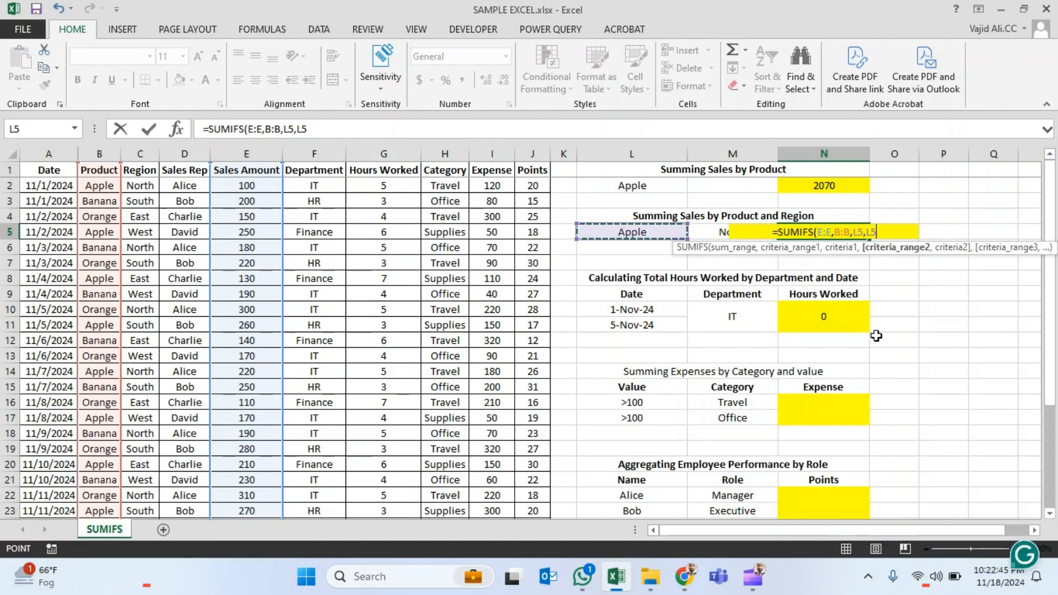
# - Add the Region column C:C with criterion M5 and complete the formula =SUMIFS(E:E,B:B,L5,C:C,M5) in N5
pyautogui.press('Left')
pyautogui.press('Left')
pyautogui.press('Left')
pyautogui.press('Left')
pyautogui.hotkey('ctrl', 'Left')
pyautogui.press('Right')
pyautogui.press('Right')
pyautogui.hotkey('ctrl', 'space')
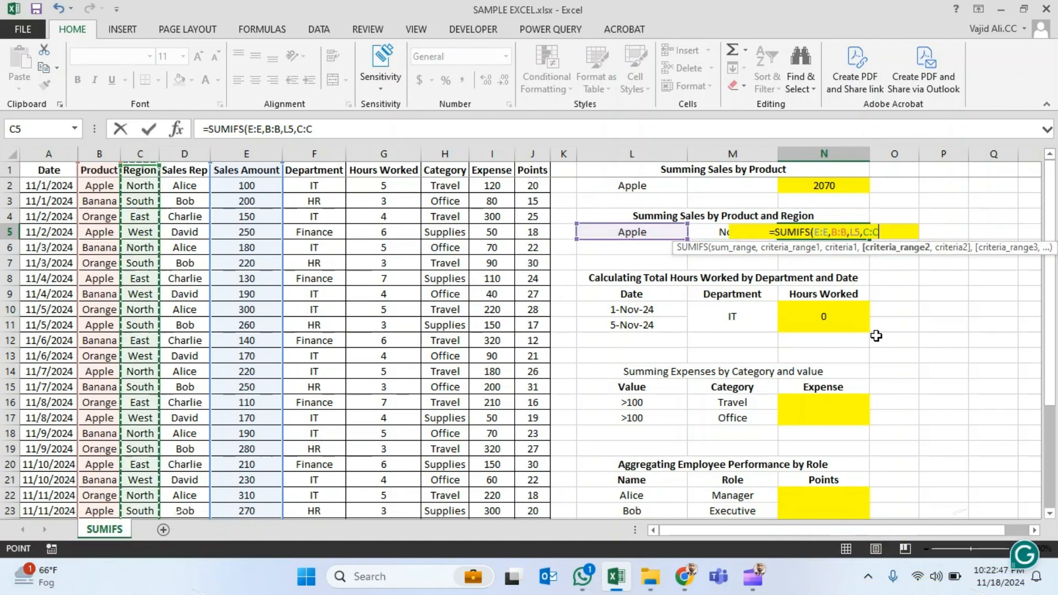
pyautogui.write(',')
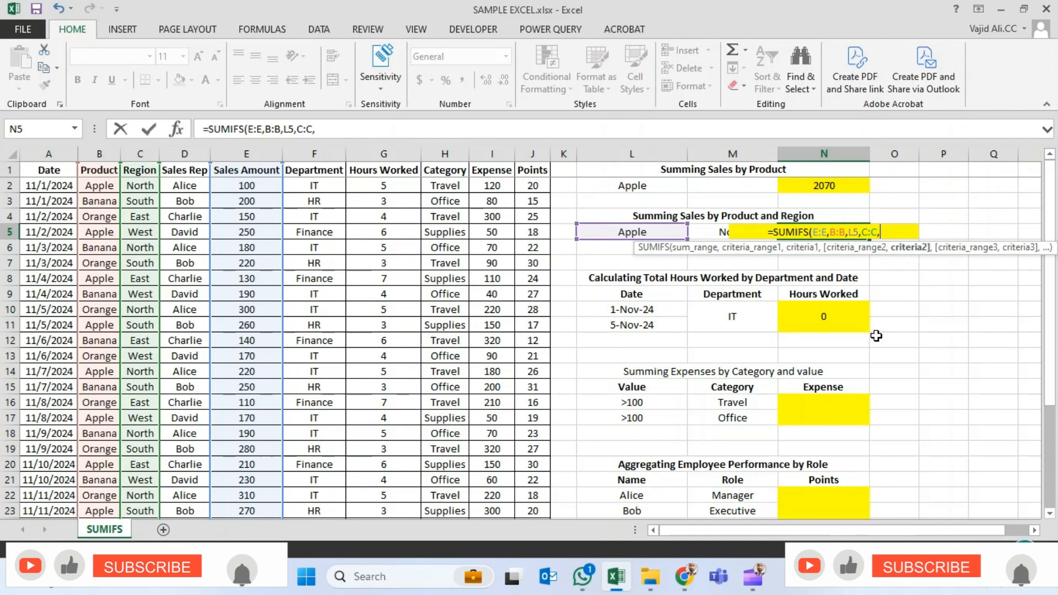
pyautogui.press('Left')
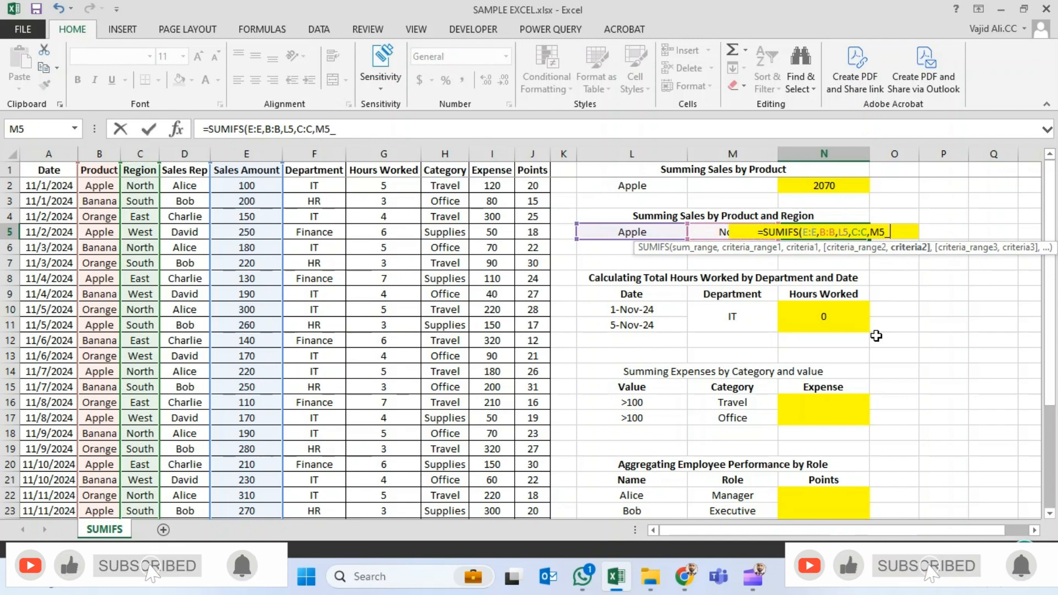
pyautogui.write('_')
pyautogui.press('BackSpace')
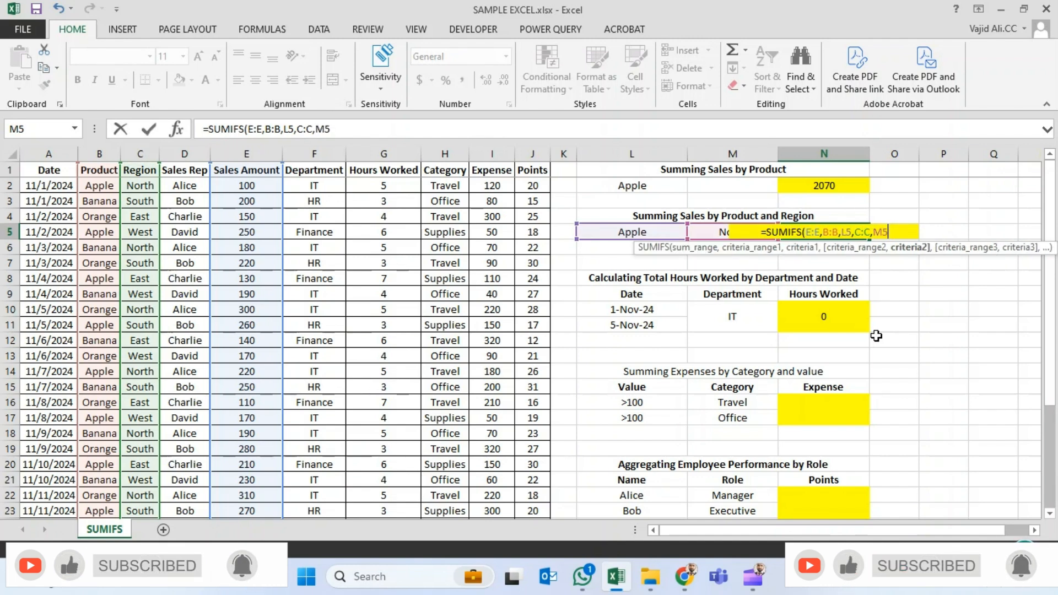
pyautogui.write(')')
pyautogui.press('Return')
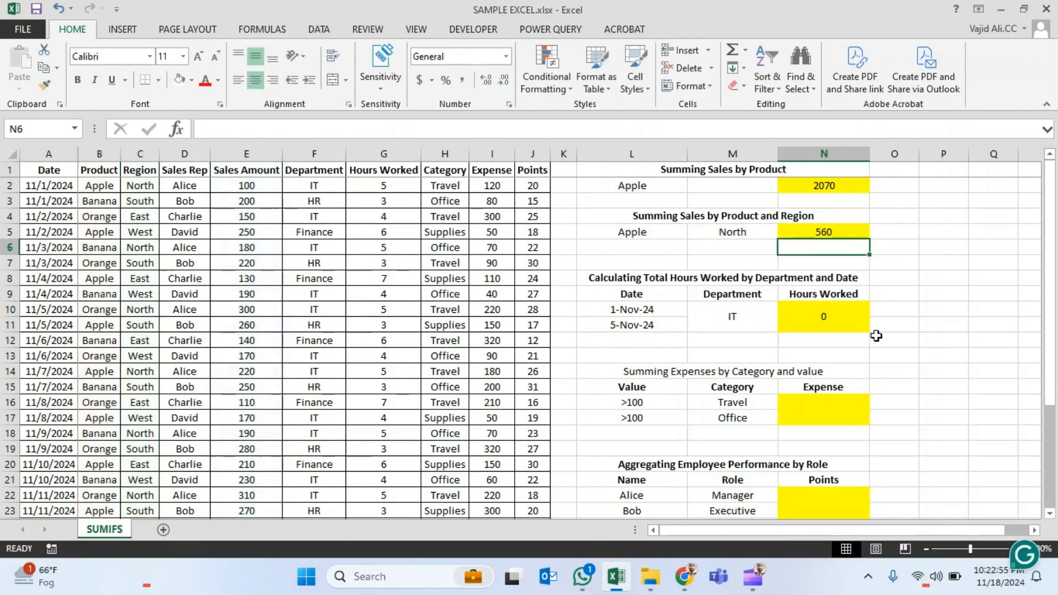
# - Turn on filtering for the sales table and filter the Product column to Apple only
pyautogui.press('Up')
pyautogui.press('Left')
pyautogui.press('Left')
pyautogui.press('Left')
pyautogui.press('Left')
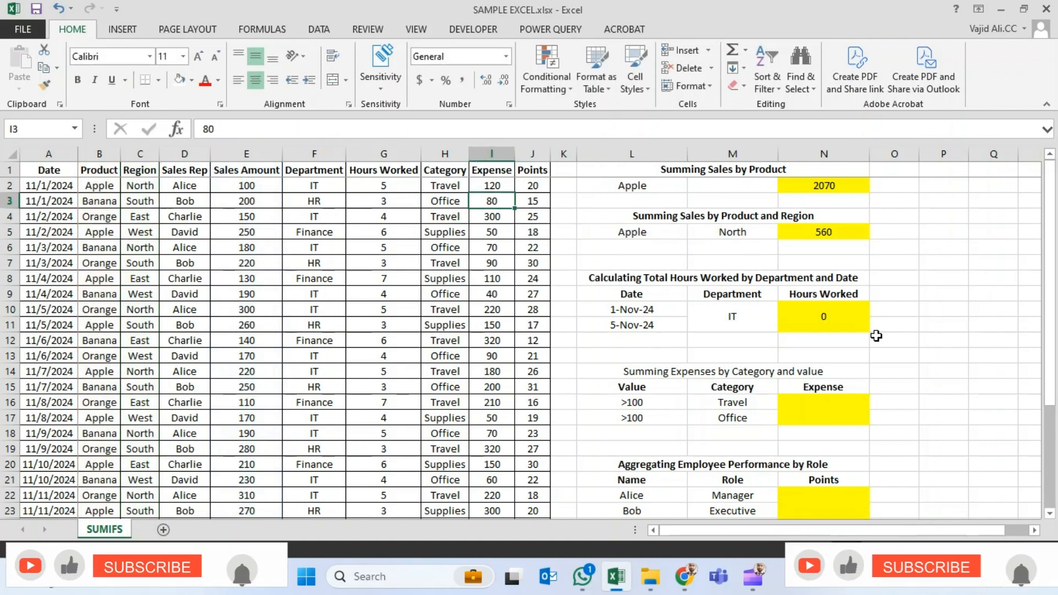
pyautogui.press('Left')
pyautogui.press('Left')
pyautogui.press('Up')
pyautogui.press('Up')
pyautogui.press('Up')
pyautogui.press('Up')
pyautogui.press('Left')
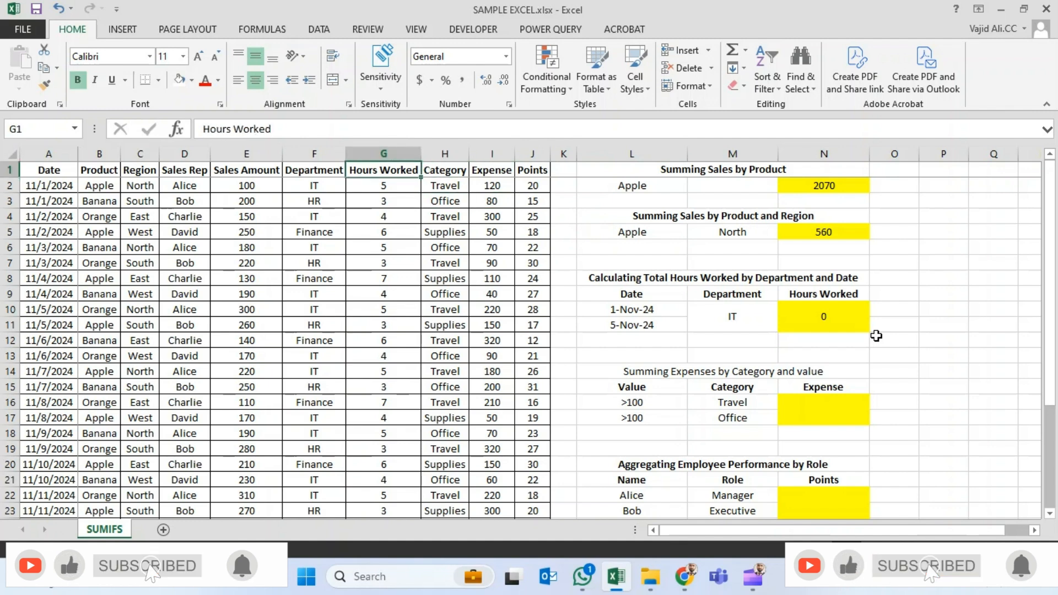
pyautogui.press('Left')
pyautogui.press('Left')
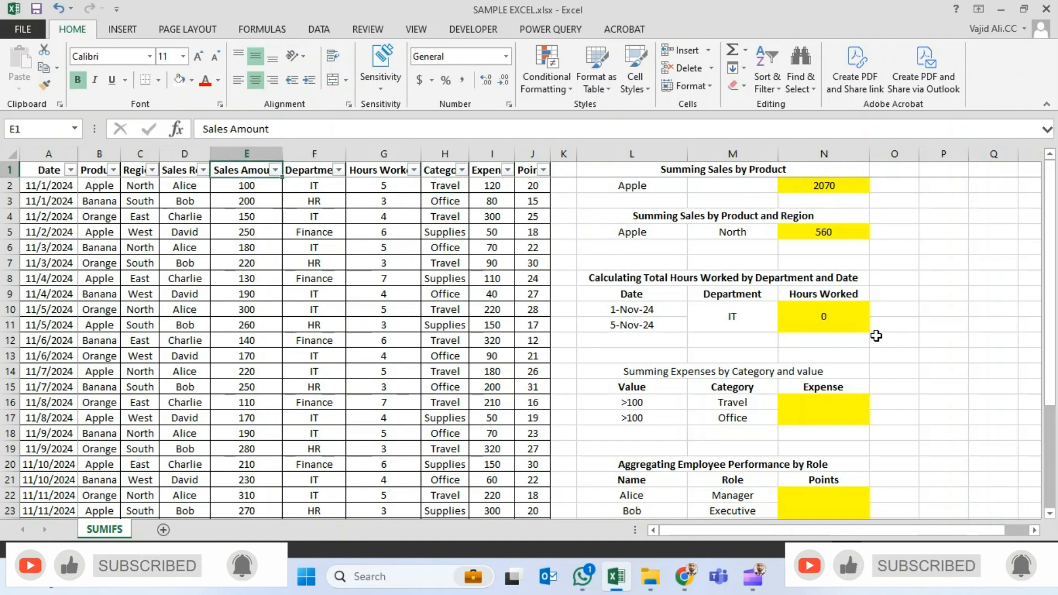
pyautogui.press('Left')
pyautogui.press('Left')
pyautogui.press('Left')
pyautogui.hotkey('ctrl', 'shift', 'l')
pyautogui.hotkey('alt', 'Down')
pyautogui.press('Down')
pyautogui.press('Down')
pyautogui.press('Down')
pyautogui.press('Down')
pyautogui.press('Down')
pyautogui.press('Down')
pyautogui.press('Down')
pyautogui.press('space')
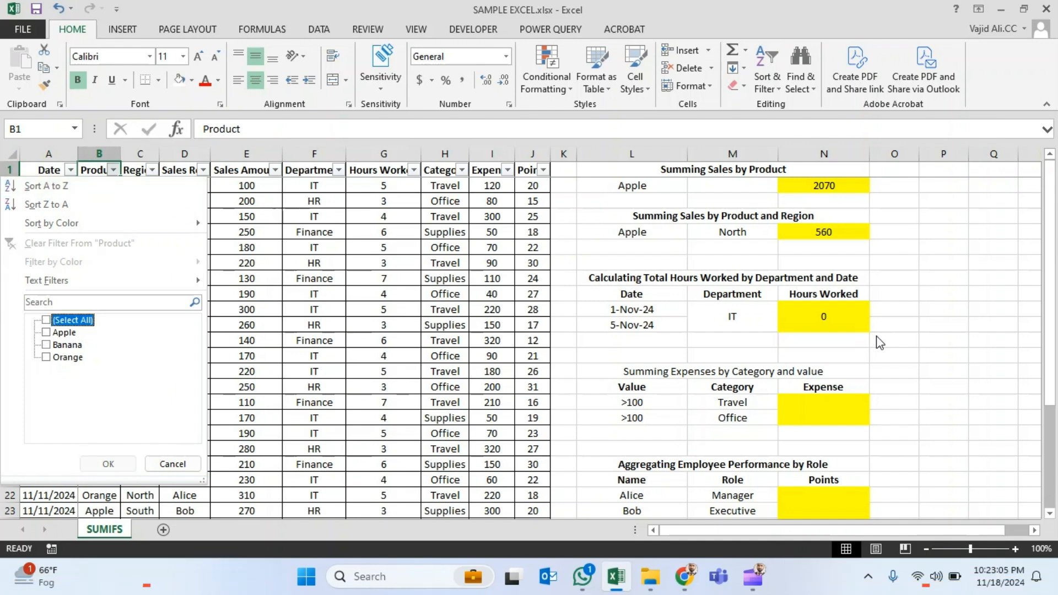
pyautogui.press('Down')
pyautogui.press('space')
pyautogui.press('Return')
# - Filter the Region column to North only
pyautogui.press('Right')
pyautogui.press('Right')
pyautogui.press('Down')
pyautogui.press('Down')
pyautogui.press('Down')
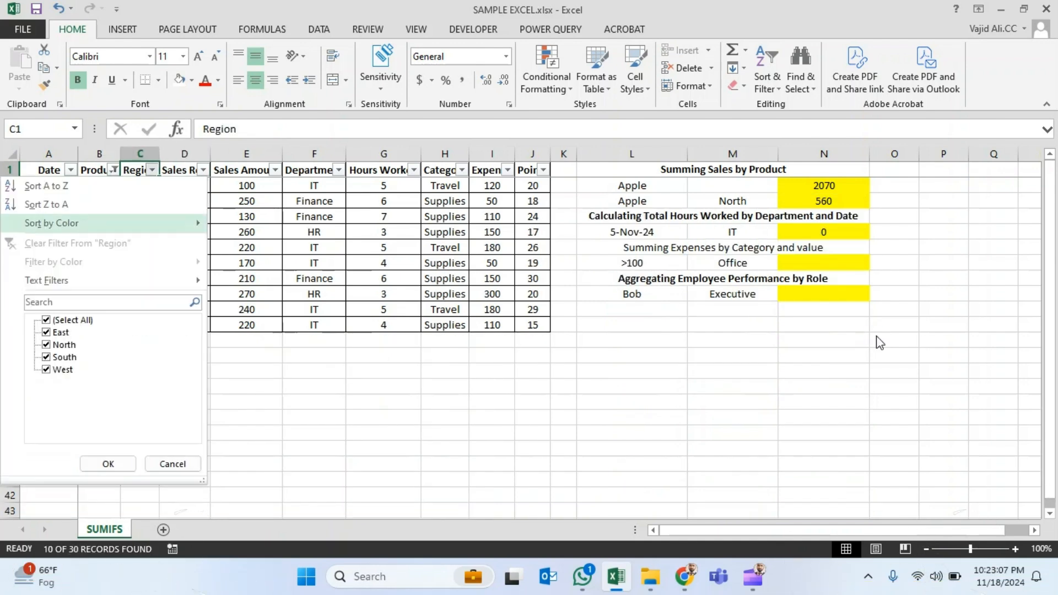
pyautogui.press('Down')
pyautogui.press('Down')
pyautogui.press('Down')
pyautogui.press('Down')
pyautogui.press('Down')
pyautogui.press('Down')
pyautogui.press('Up')
pyautogui.press('space')
pyautogui.press('Down')
pyautogui.press('Down')
pyautogui.press('space')
pyautogui.press('Return')
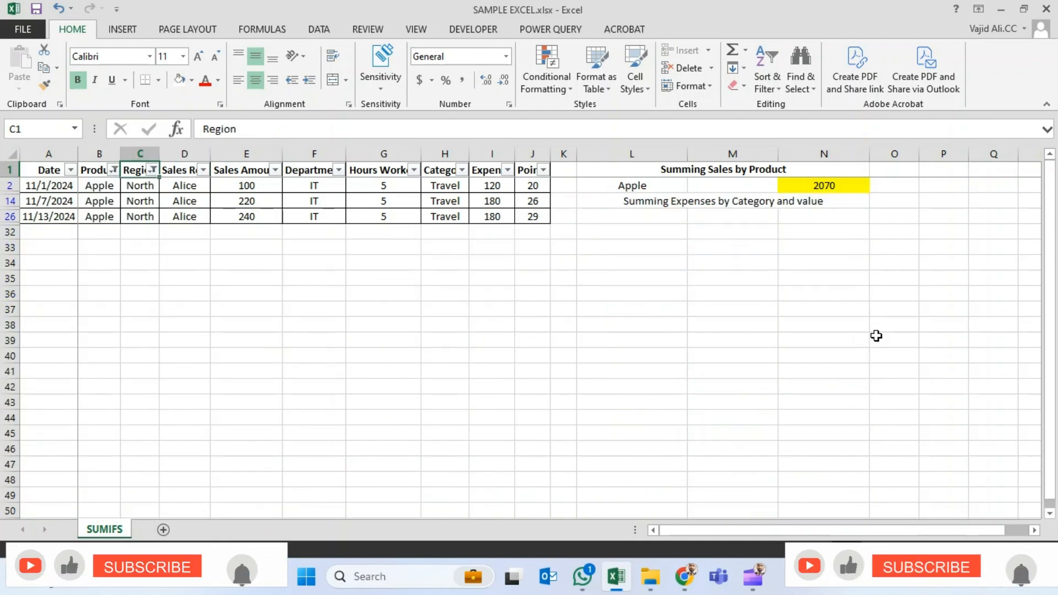
# - Select the filtered Sales Amount values to check the sum for Apple in the North region
pyautogui.press('Down')
pyautogui.press('Right')
pyautogui.press('Right')
pyautogui.hotkey('ctrl', 'shift', 'Down')
pyautogui.hotkey('ctrl', 'shift', 'Down')
pyautogui.press('alt')
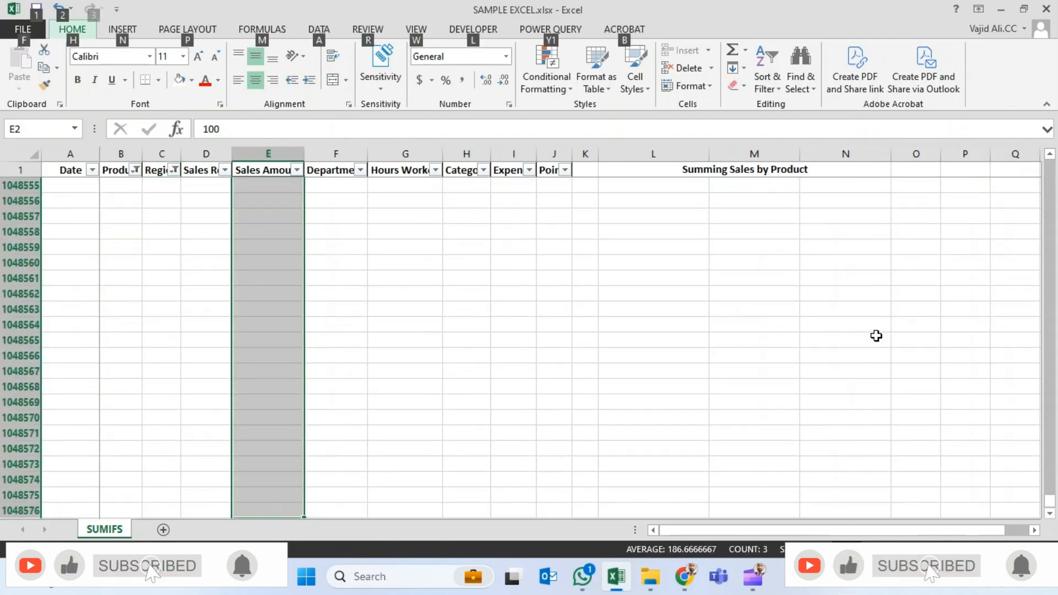
pyautogui.hotkey('ctrl', 'Up')
pyautogui.press('Down')
pyautogui.hotkey('ctrl', 'shift', 'Down')
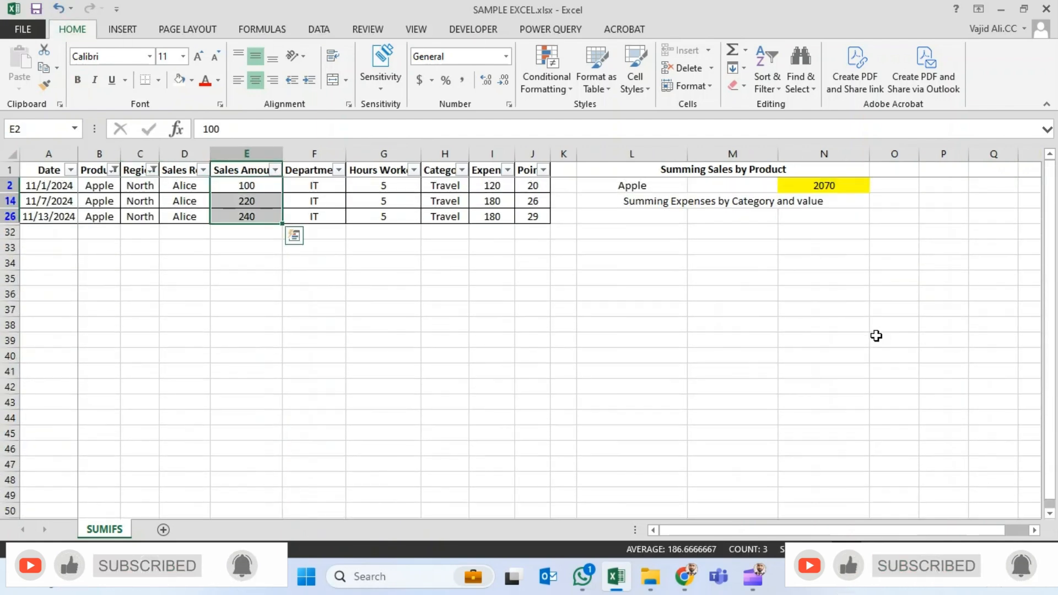
# - Remove the filters from the sales table and return to the summary blocks
pyautogui.press('Up')
pyautogui.hotkey('ctrl', 'shift', 'l')
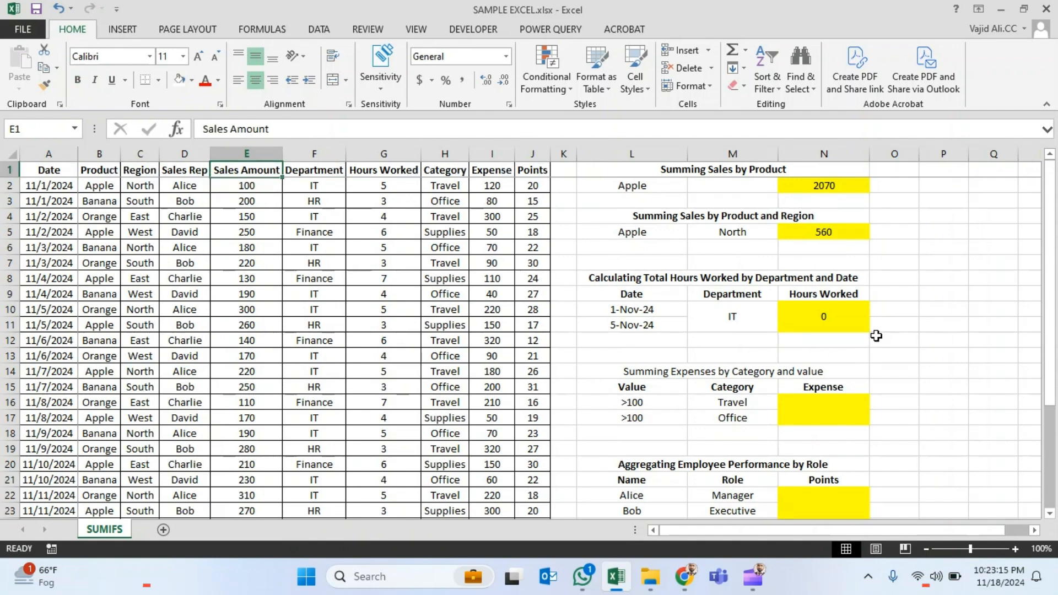
pyautogui.hotkey('ctrl', 'Right')
pyautogui.hotkey('ctrl', 'Right')
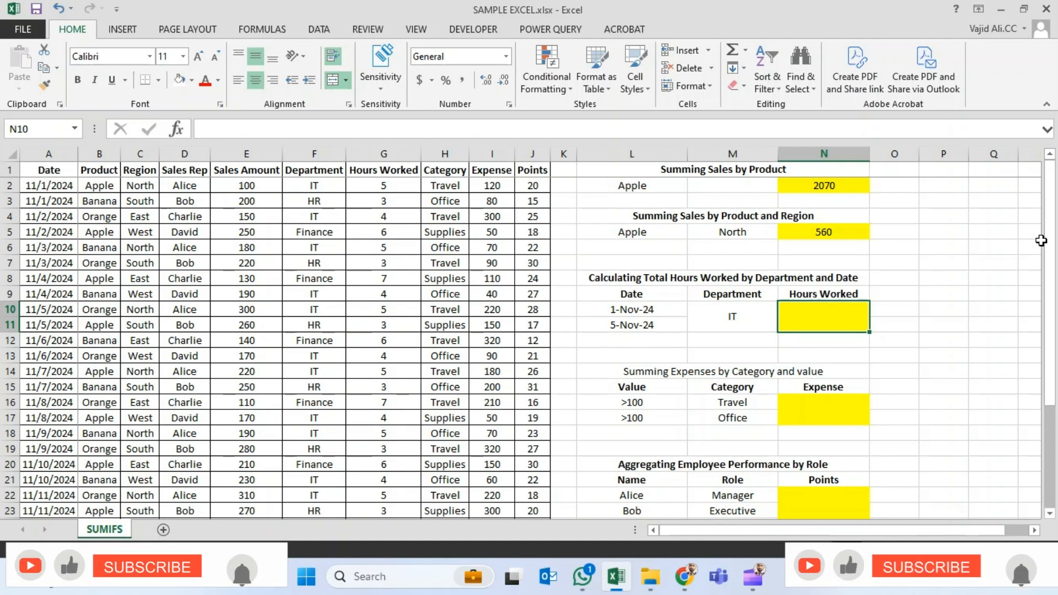
# - Start a SUMIFS formula in the Hours Worked result cell N10 with the Hours Worked column G:G as the sum range
pyautogui.write('=sumifs')
pyautogui.press('Tab')
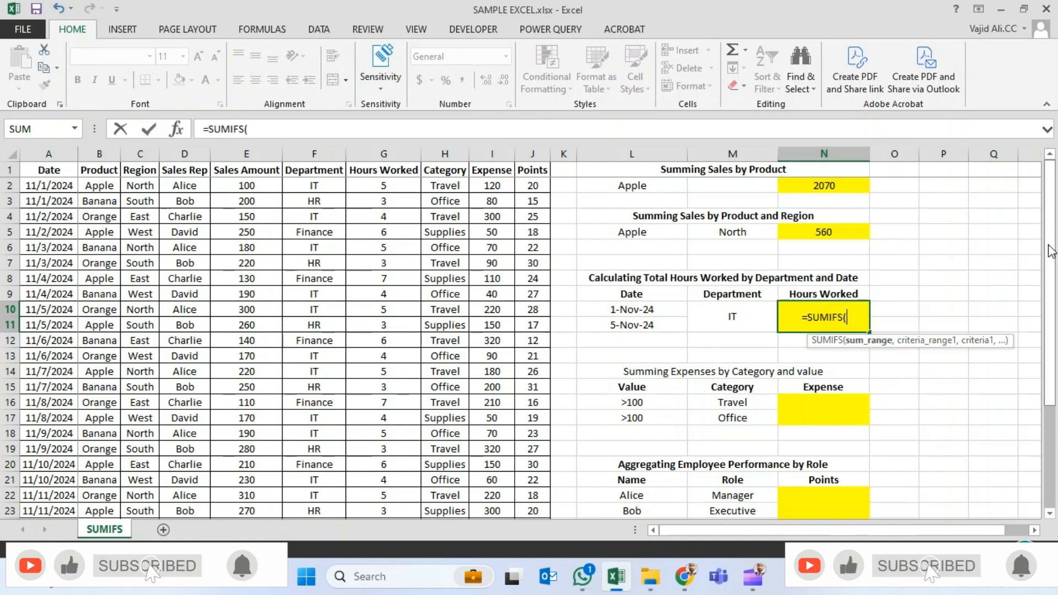
pyautogui.press('Left')
pyautogui.press('Left')
pyautogui.press('Left')
pyautogui.press('Left')
pyautogui.press('Left')
pyautogui.press('Left')
pyautogui.press('Left')
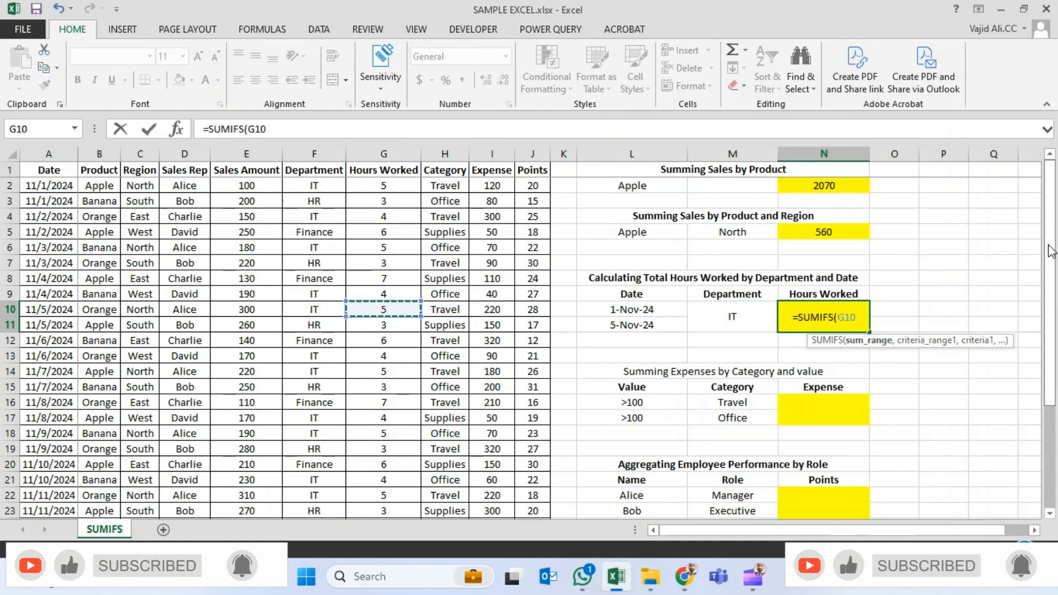
pyautogui.hotkey('ctrl', 'space')
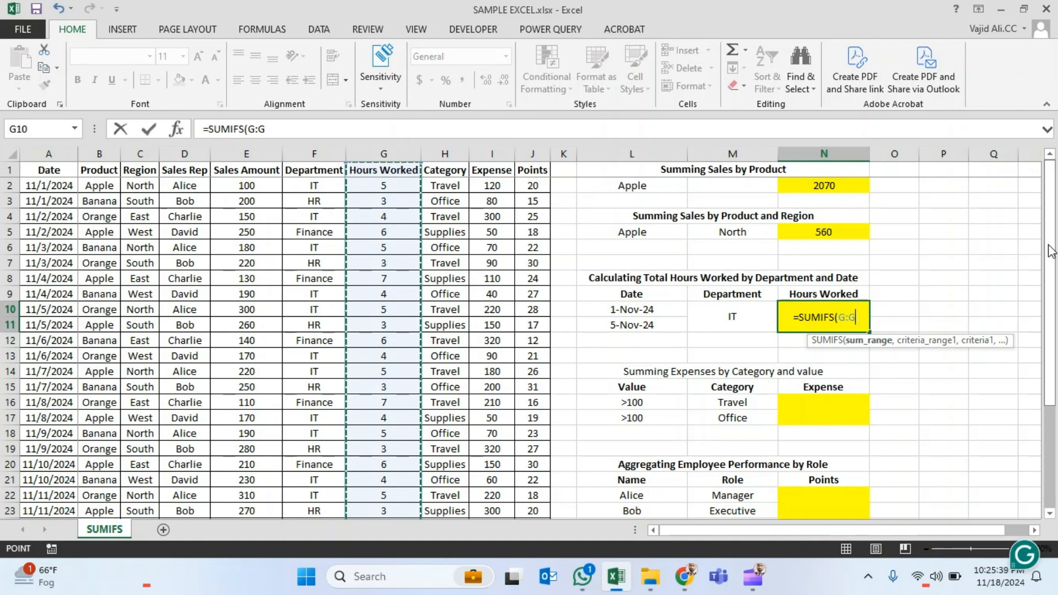
pyautogui.write(',')
# - Add the Department column F:F as the first criteria range of the N10 formula, with M10 as its criterion
pyautogui.press('Left')
pyautogui.press('Left')
pyautogui.press('Left')
pyautogui.press('Left')
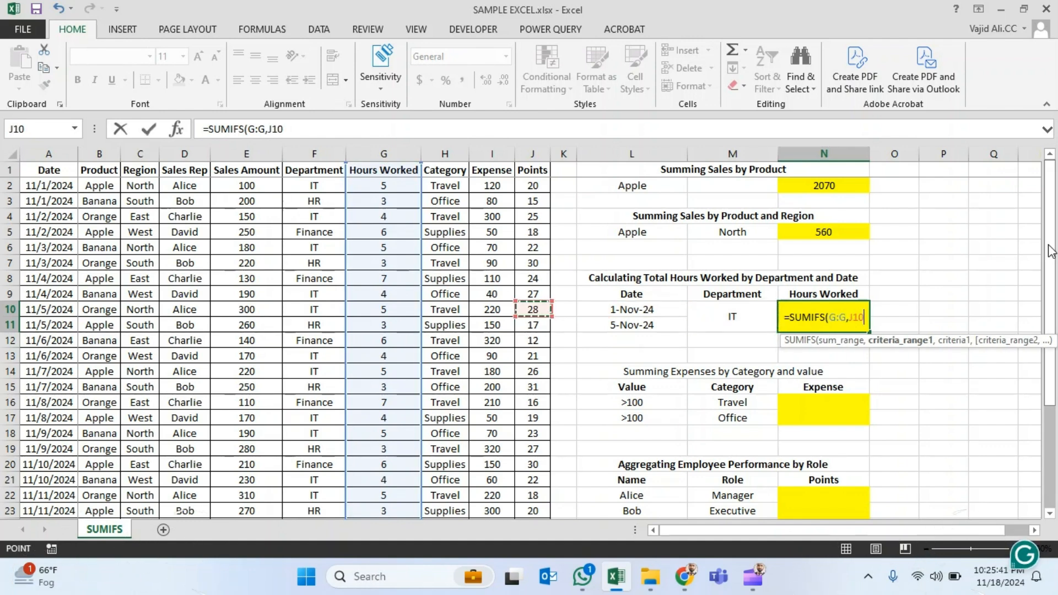
pyautogui.press('Left')
pyautogui.press('Left')
pyautogui.press('Left')
pyautogui.press('Left')
pyautogui.hotkey('ctrl', 'space')
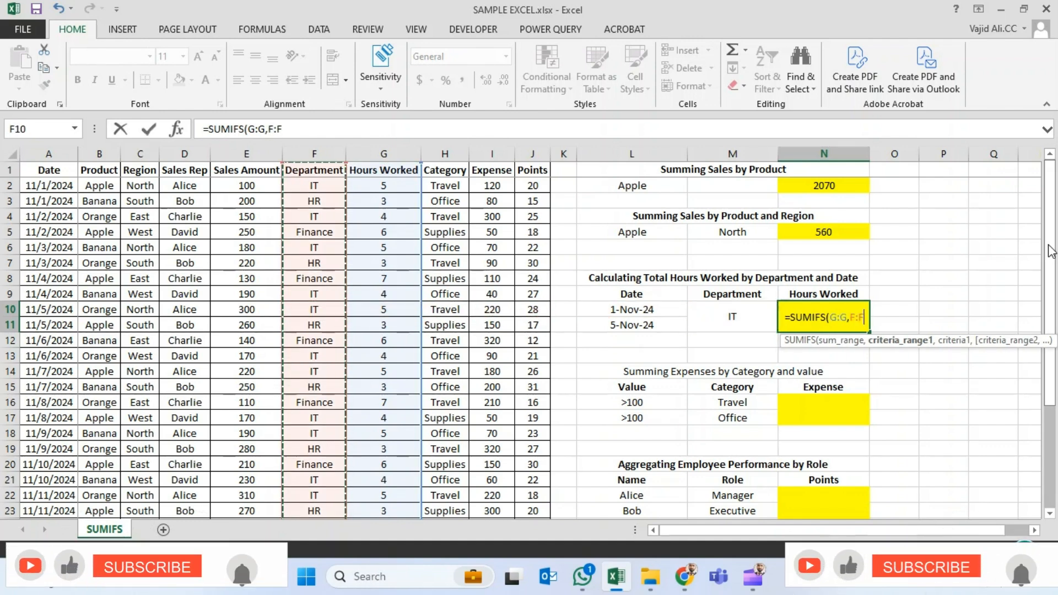
pyautogui.write(',')
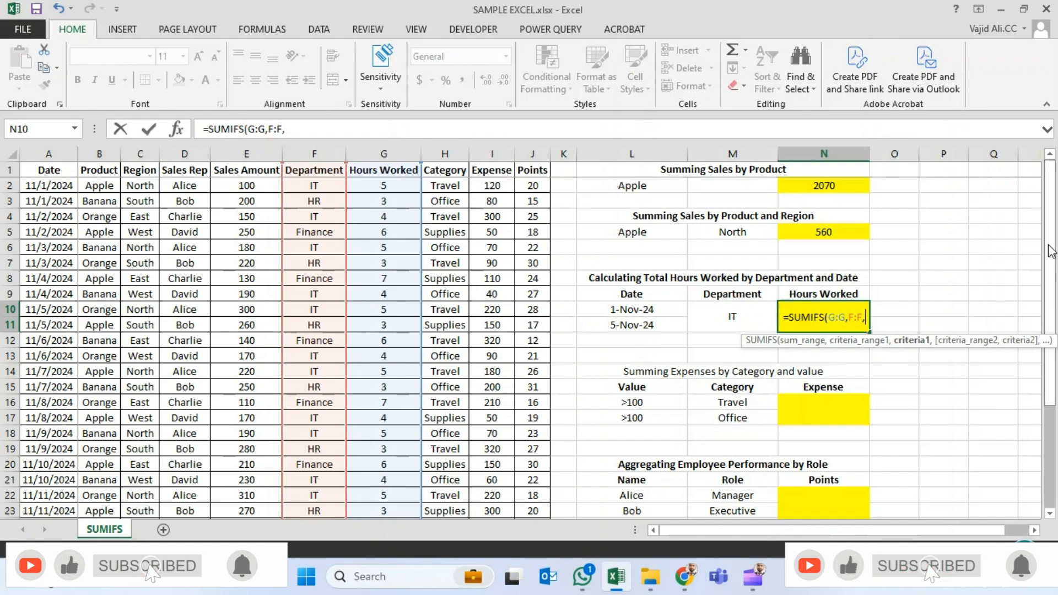
pyautogui.press('Left')
pyautogui.press('Left')
pyautogui.press('Right')
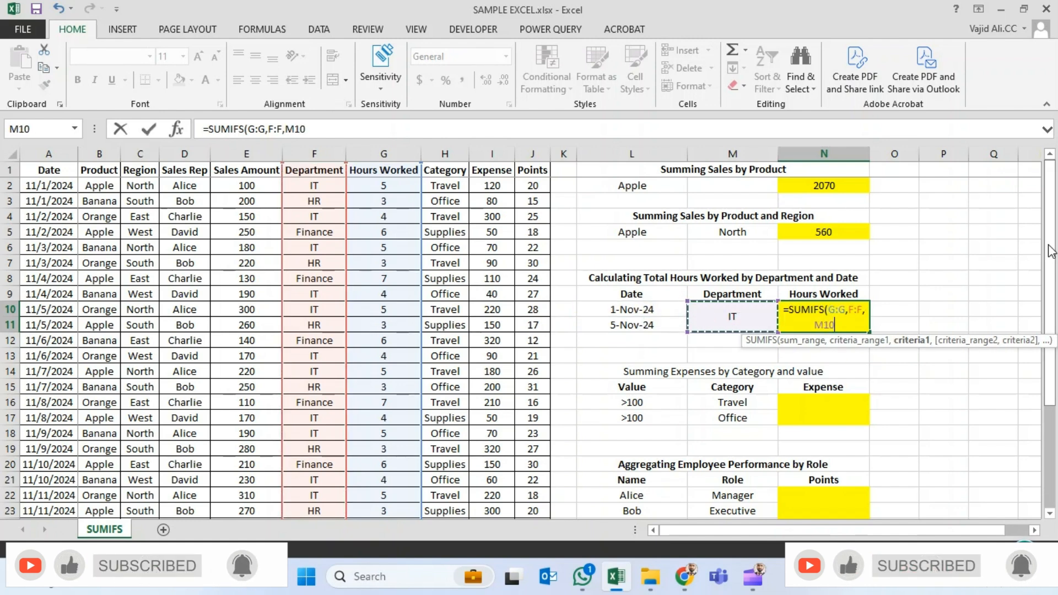
pyautogui.write(',')
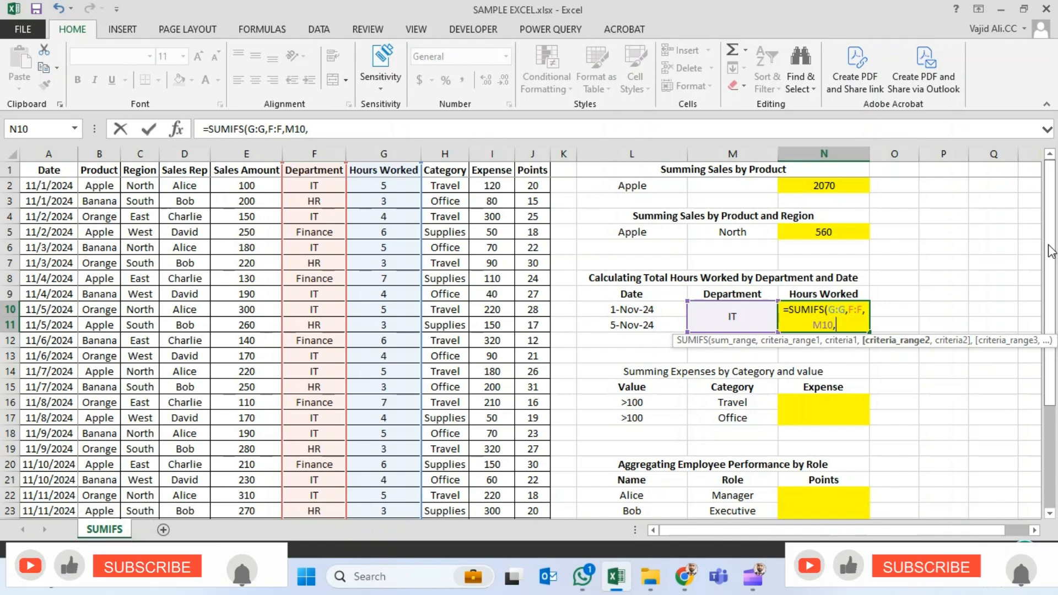
# - Add the Date column A:A as the second criteria range of the N10 formula, with the criterion ">=2024-11-01"
pyautogui.press('Left')
pyautogui.press('Home')
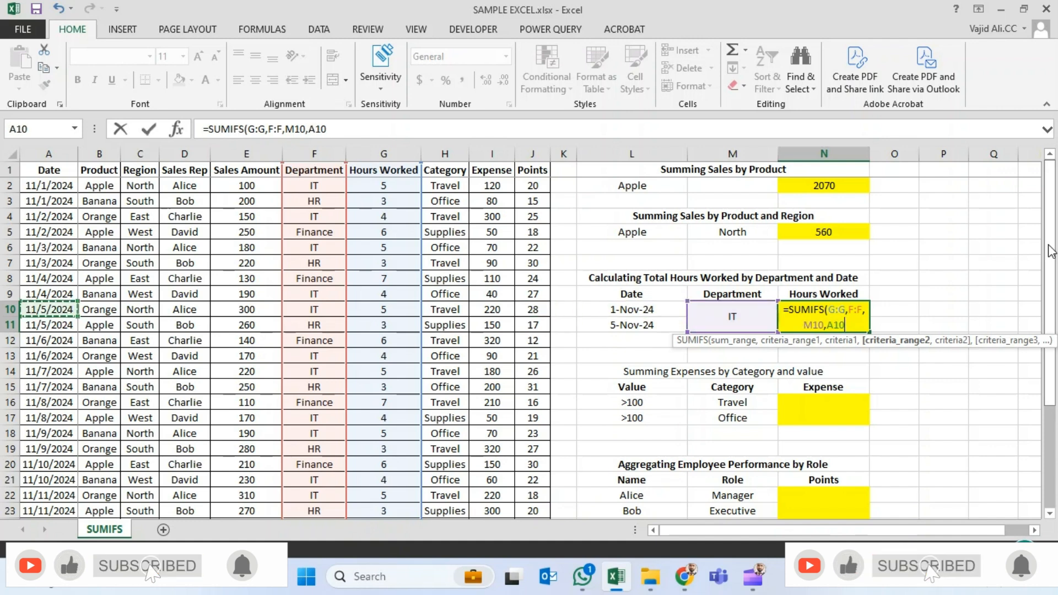
pyautogui.hotkey('ctrl', 'space')
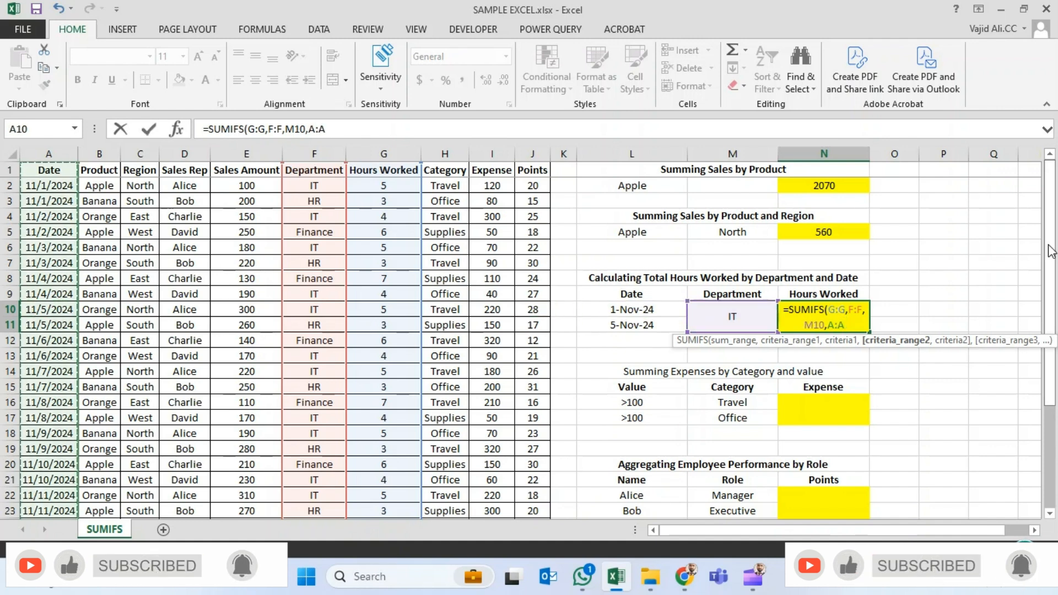
pyautogui.write(',')
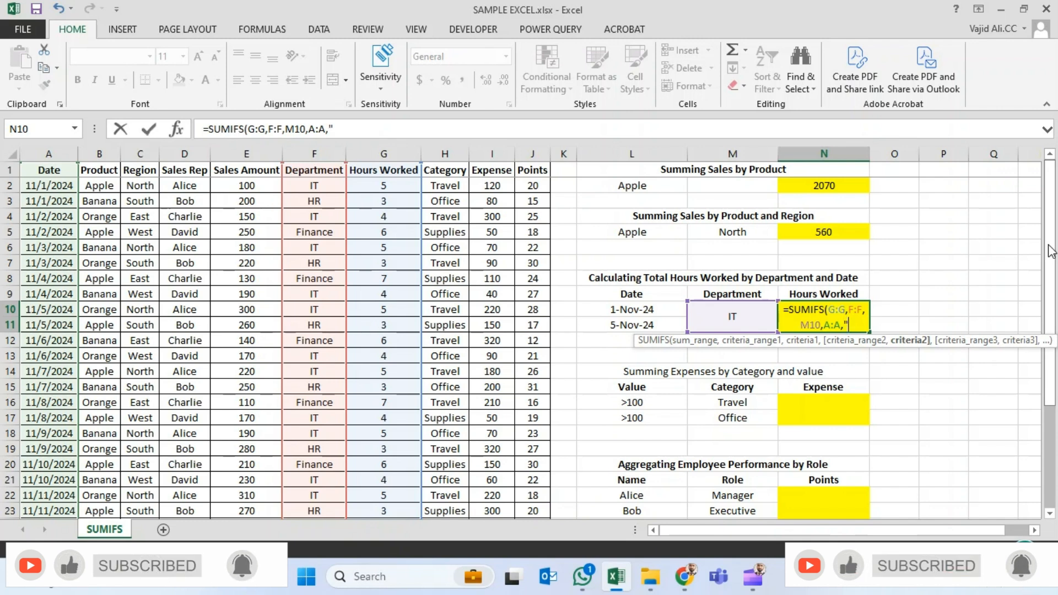
pyautogui.write('2024')
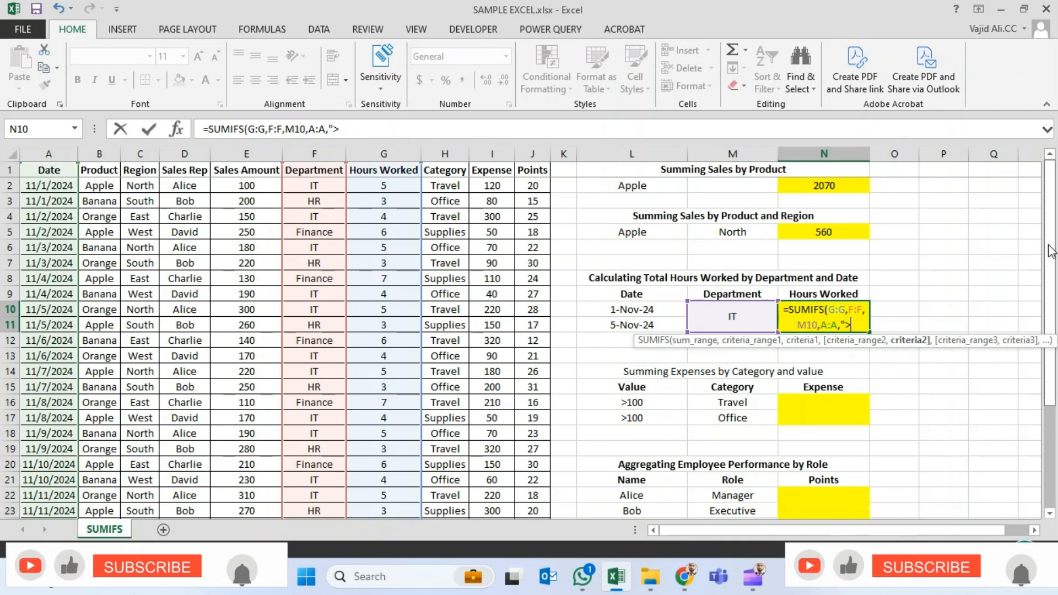
pyautogui.write('>=2024')
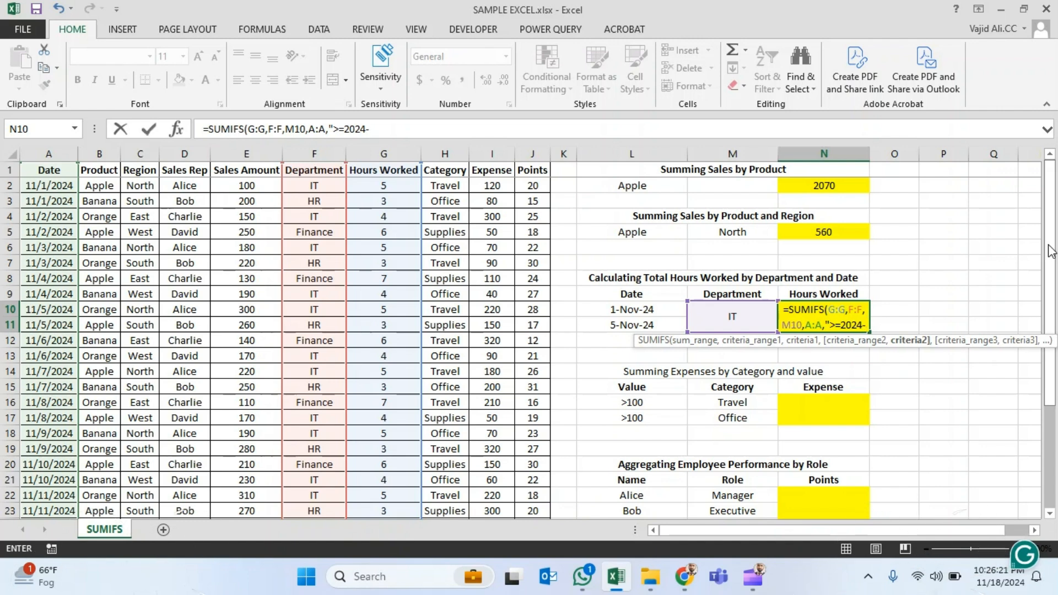
pyautogui.write('-11-0')
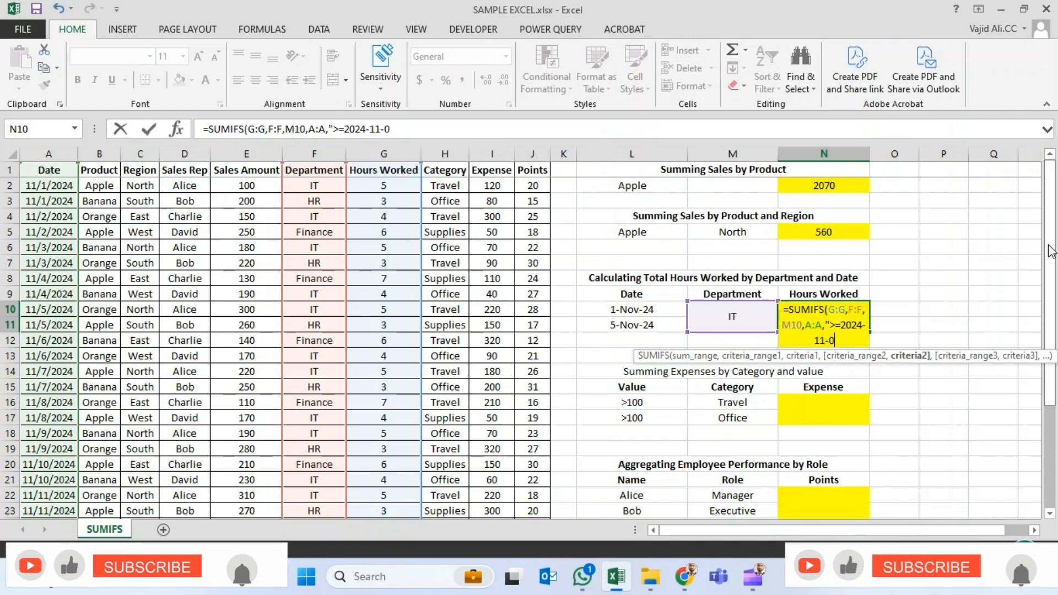
pyautogui.write('1"')
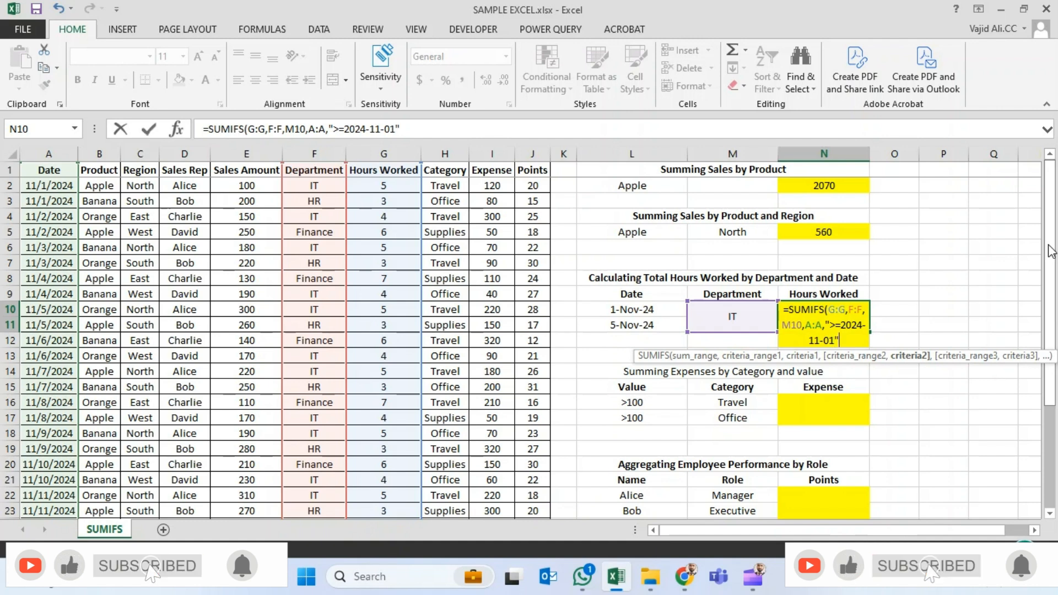
pyautogui.write(',')
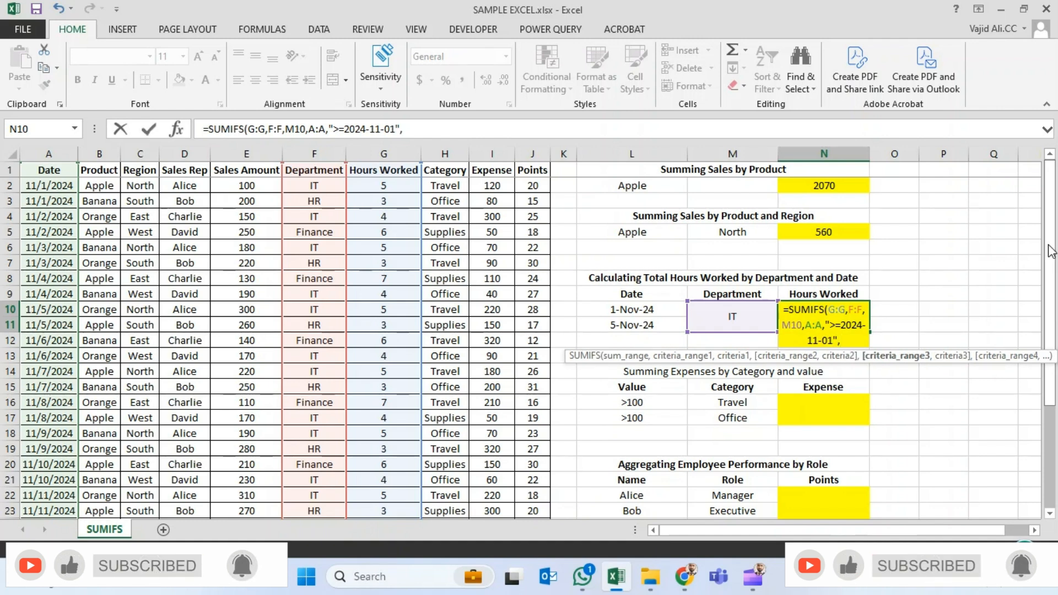
# - Add A:A again as the third criteria range with the criterion "<2024-11-05" and complete the N10 formula
pyautogui.hotkey('ctrl', 'Left')
pyautogui.hotkey('ctrl', 'Left')
pyautogui.hotkey('ctrl', 'Left')
pyautogui.hotkey('ctrl', 'space')
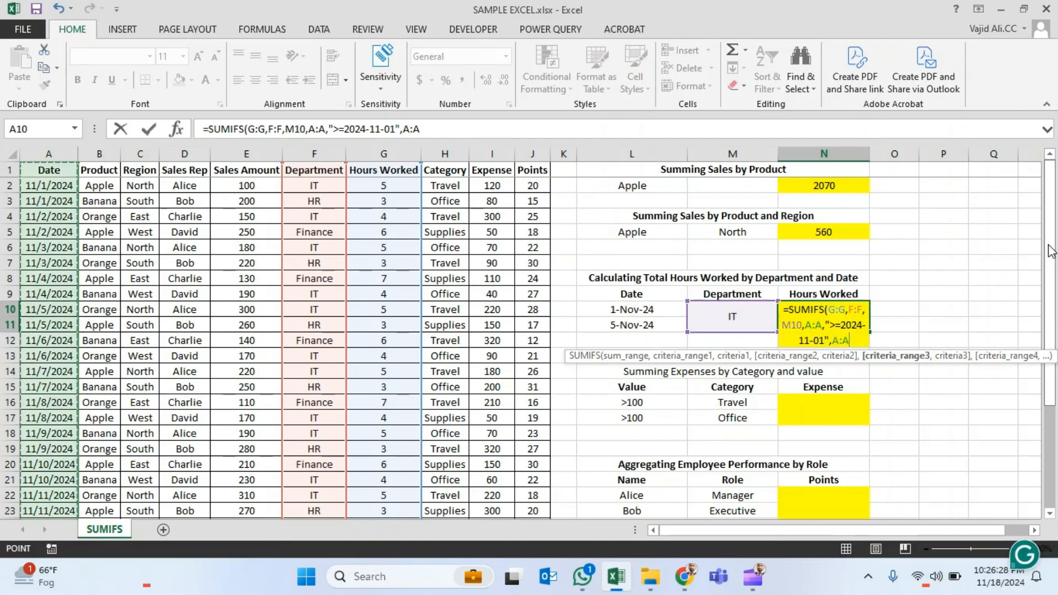
pyautogui.write(',')
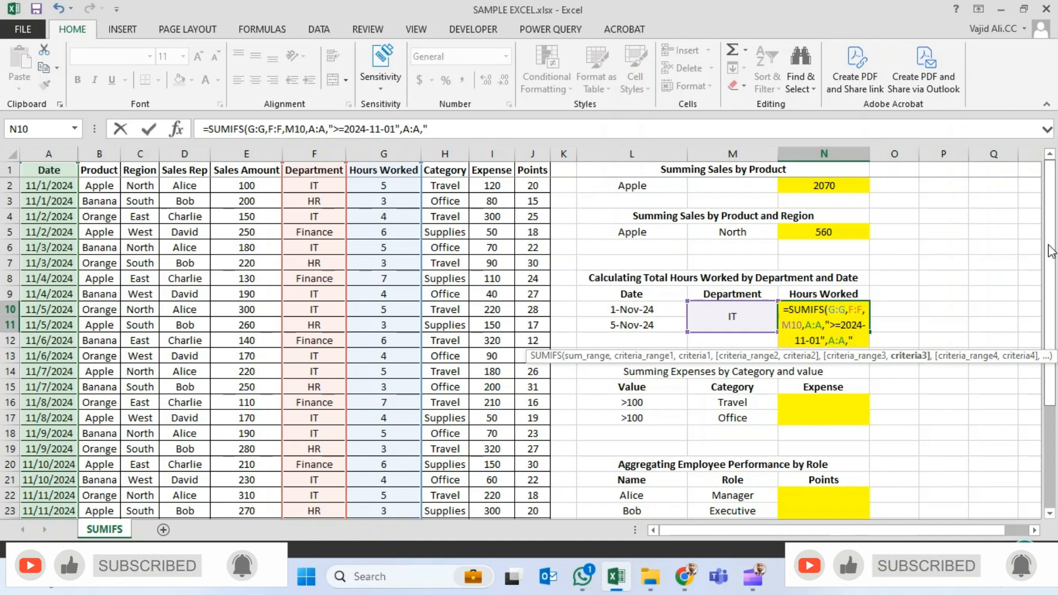
pyautogui.write('<')
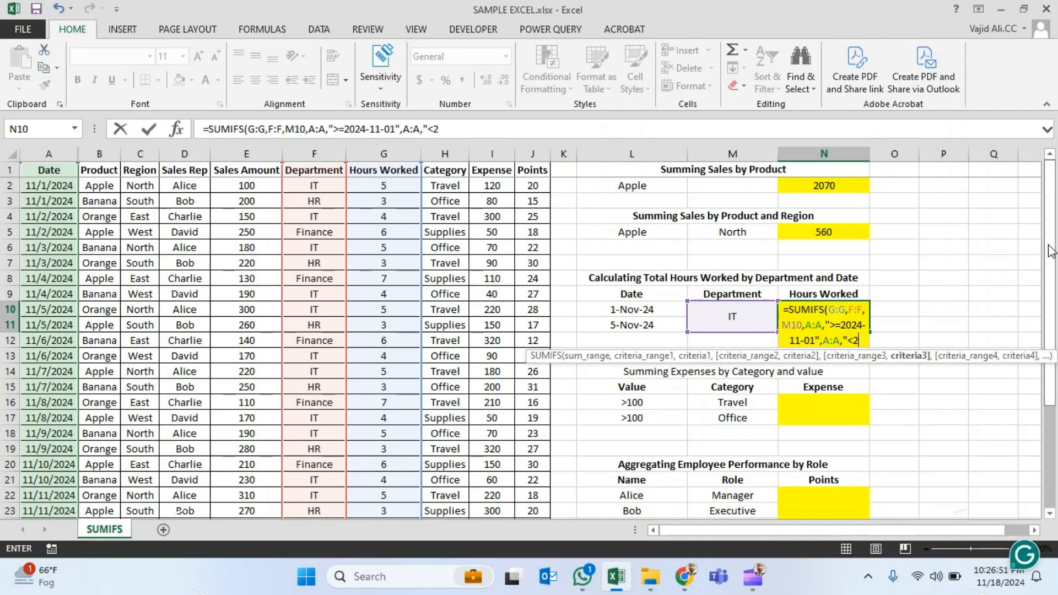
pyautogui.write('2024')
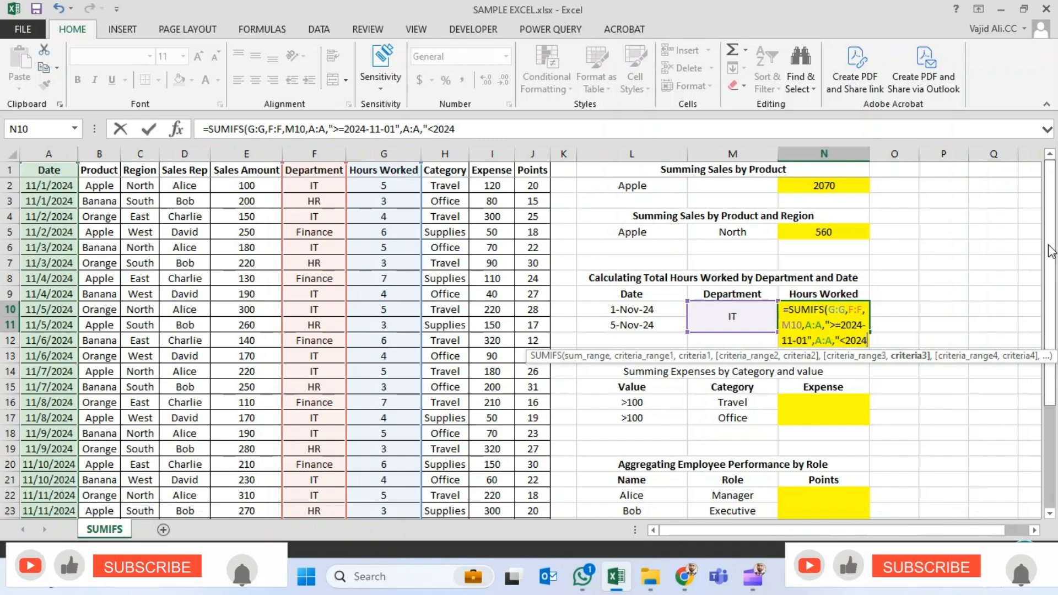
pyautogui.write('-11-0')
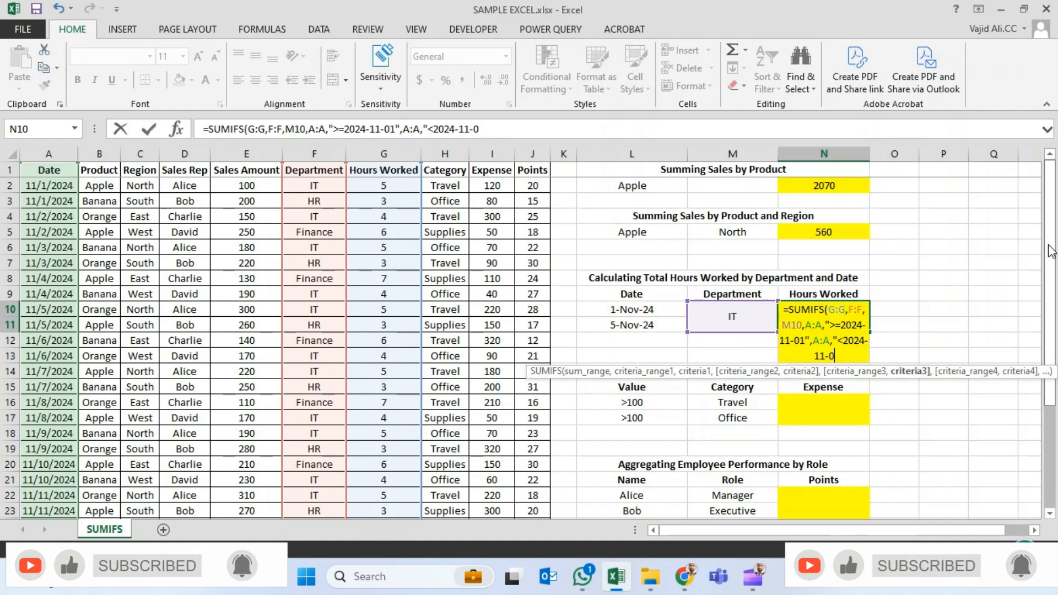
pyautogui.write('5"')
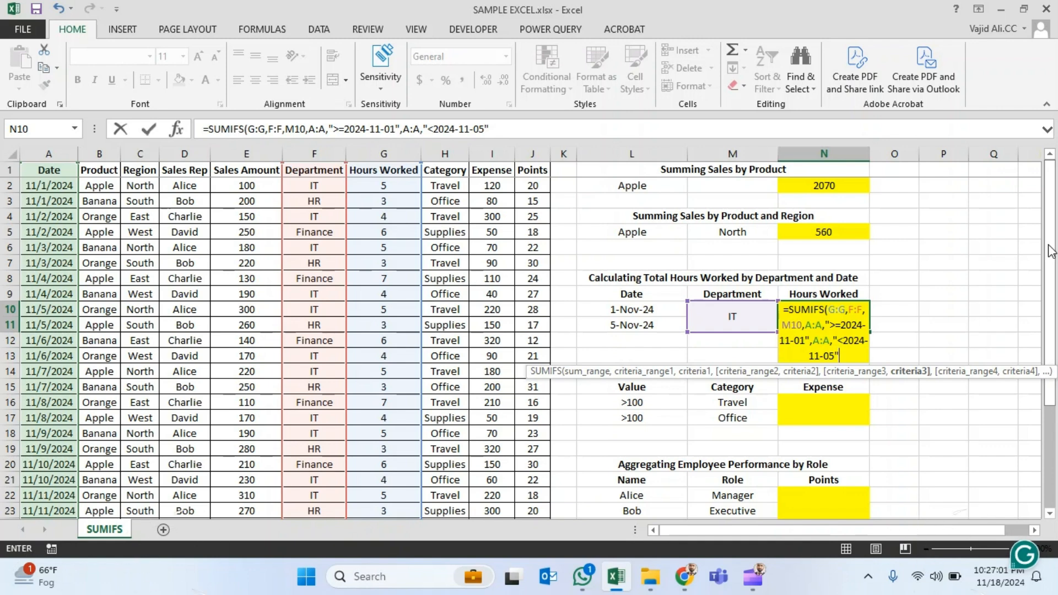
pyautogui.write(')')
pyautogui.press('Return')
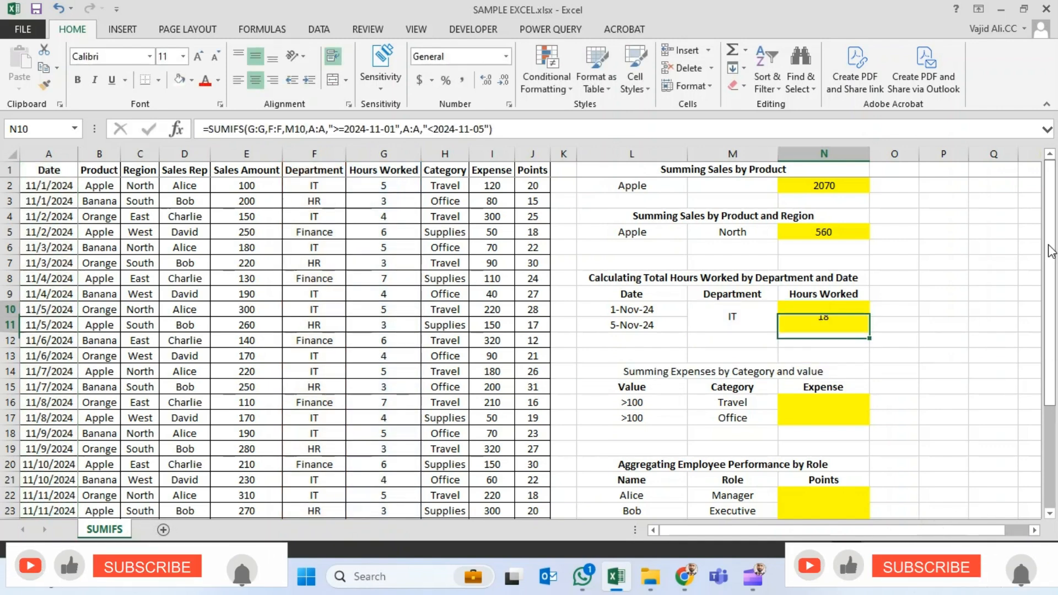
pyautogui.press('Up')
pyautogui.press('Up')
pyautogui.press('Down')
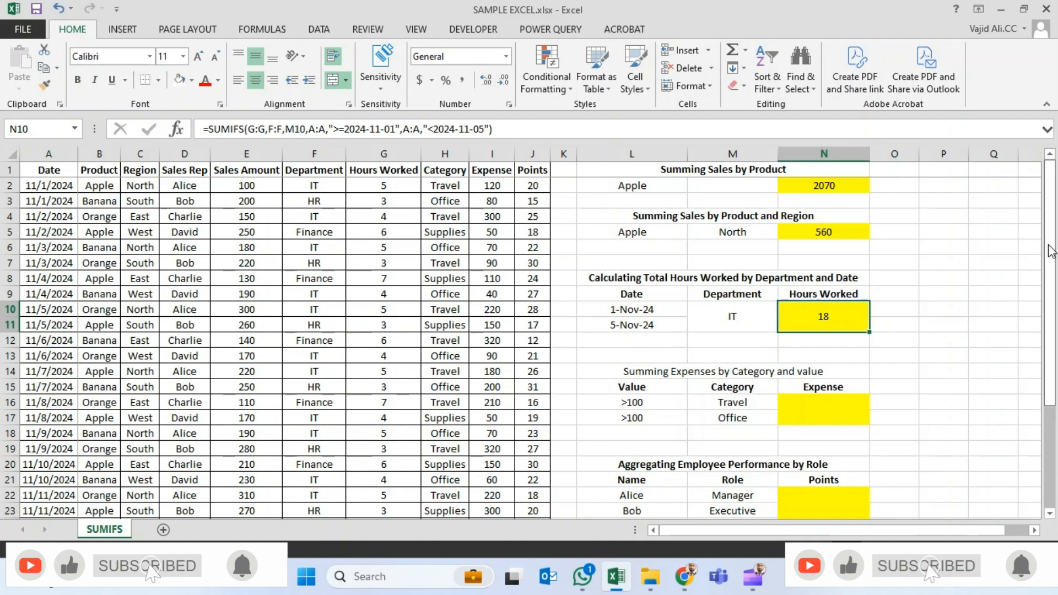
# - Turn on filters for the header row of the sales table
pyautogui.press('Left')
pyautogui.press('Left')
pyautogui.press('Left')
pyautogui.press('Left')
pyautogui.hotkey('ctrl', 'Left')
pyautogui.hotkey('ctrl', 'Up')
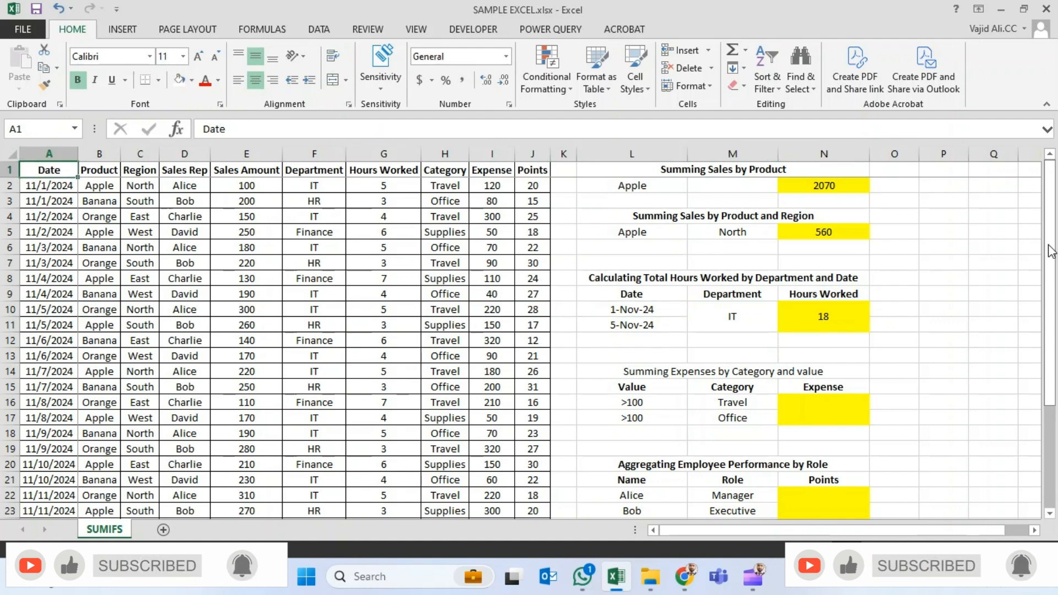
pyautogui.hotkey('ctrl', 'shift', 'l')
# - Filter the Department column to show only IT
pyautogui.press('Right')
pyautogui.press('Right')
pyautogui.press('Right')
pyautogui.press('Right')
pyautogui.press('Right')
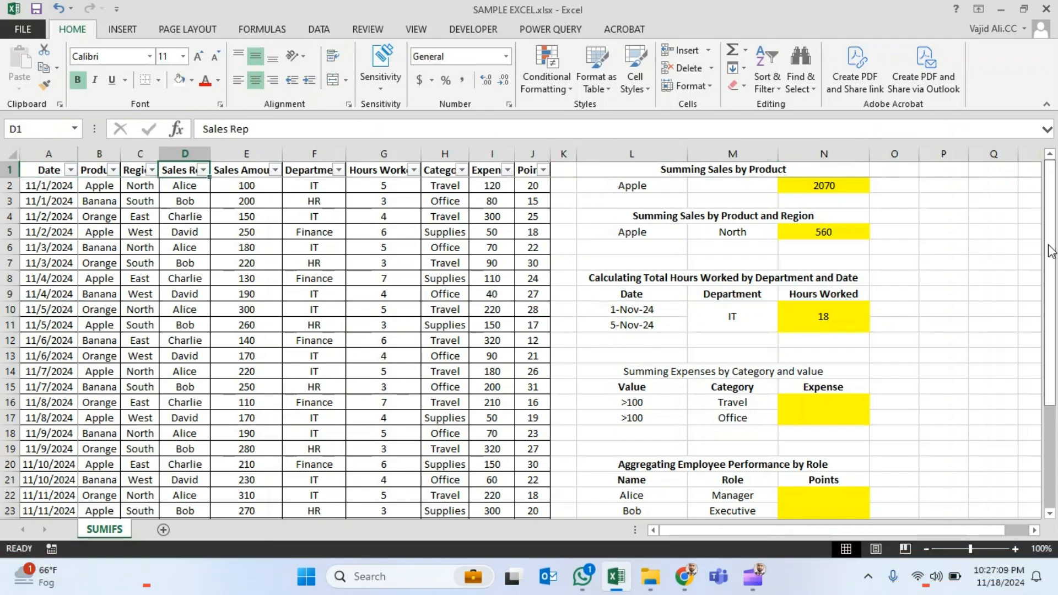
pyautogui.hotkey('alt', 'Down')
pyautogui.press('Tab')
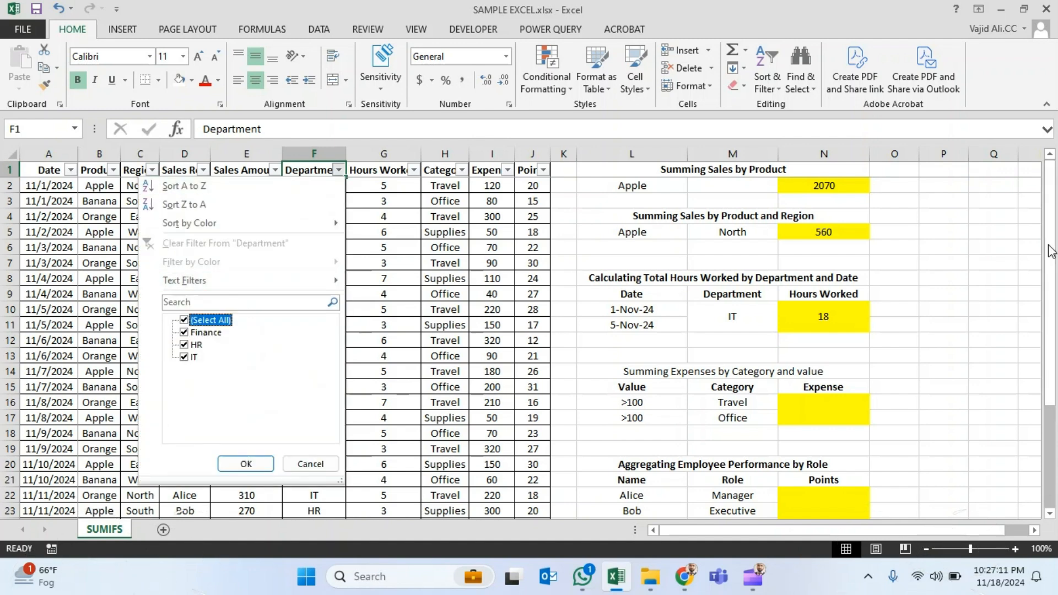
pyautogui.press('space')
pyautogui.press('Down')
pyautogui.press('Down')
pyautogui.press('Down')
pyautogui.press('space')
pyautogui.press('Return')
# - Filter the Date column to show only 1 to 5 November 2024
pyautogui.press('Left')
pyautogui.press('Left')
pyautogui.press('Left')
pyautogui.press('Left')
pyautogui.press('Left')
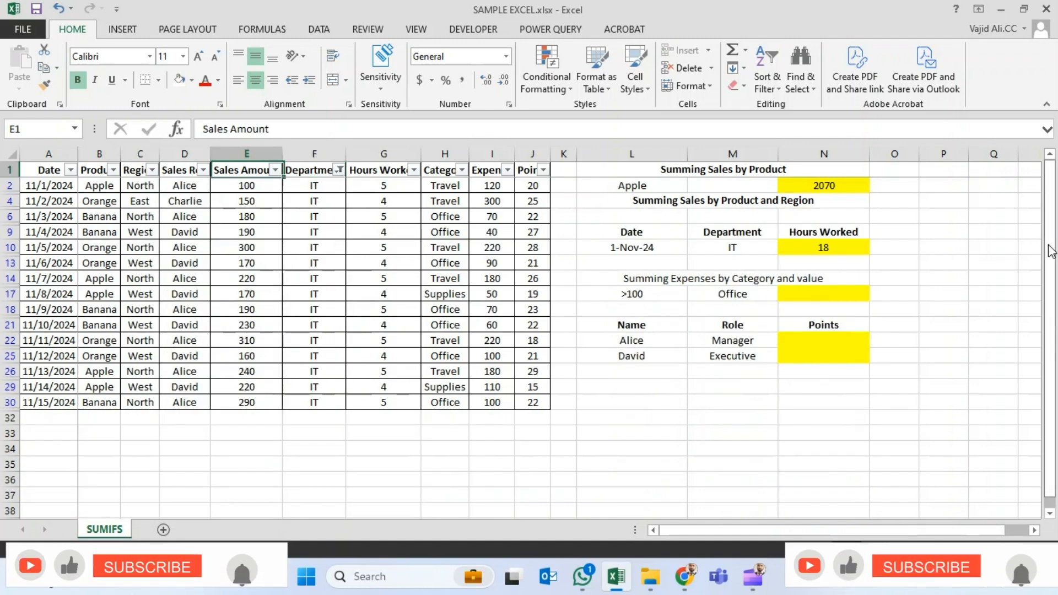
pyautogui.hotkey('alt', 'Down')
pyautogui.press('Down')
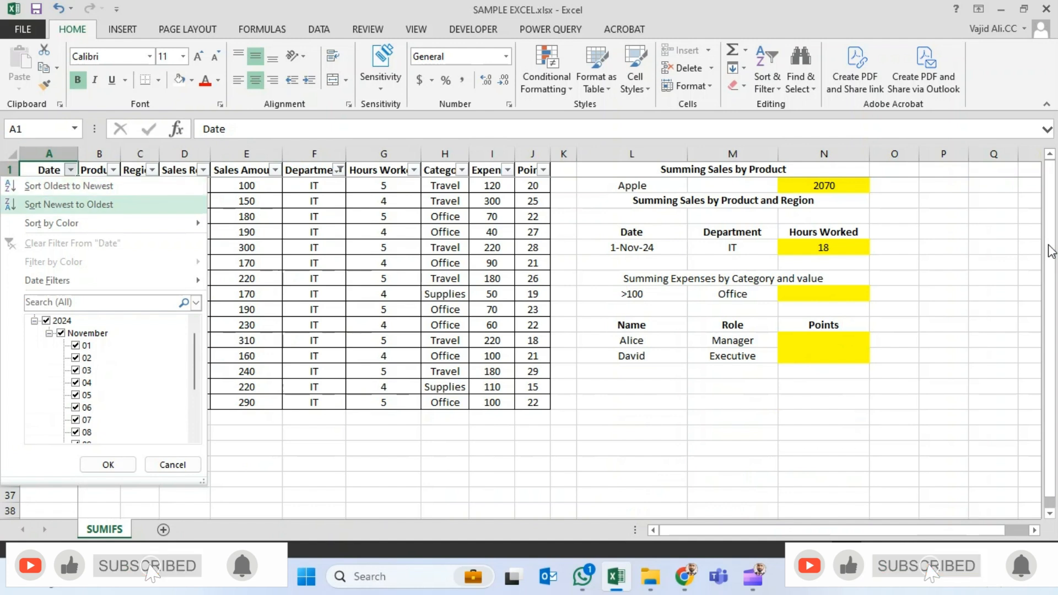
pyautogui.press('Tab')
pyautogui.press('Down')
pyautogui.press('Down')
pyautogui.press('Tab')
pyautogui.press('Down')
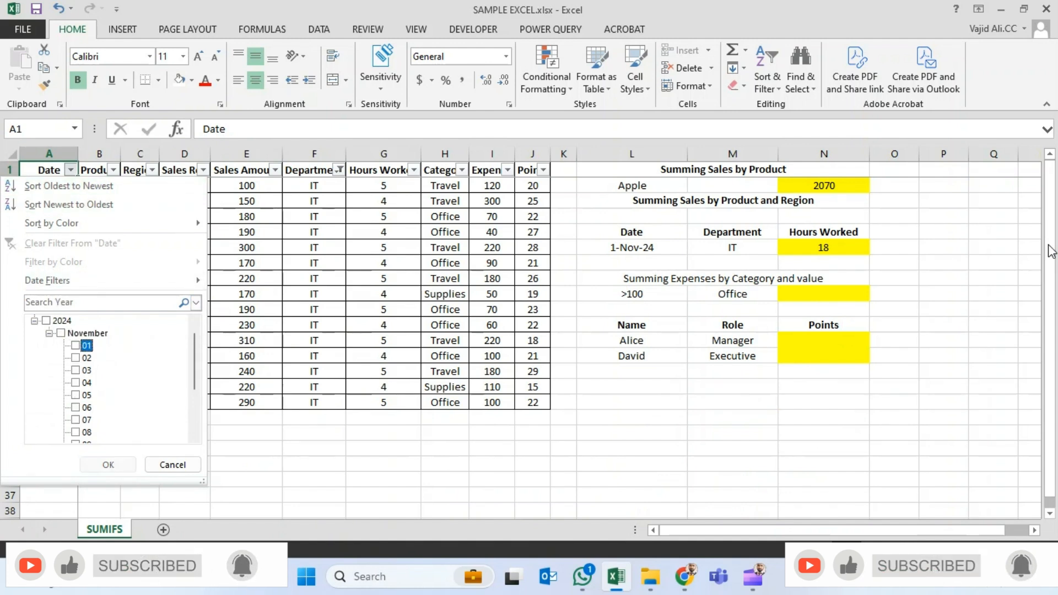
pyautogui.press('space')
pyautogui.press('Down')
pyautogui.press('space')
pyautogui.press('Down')
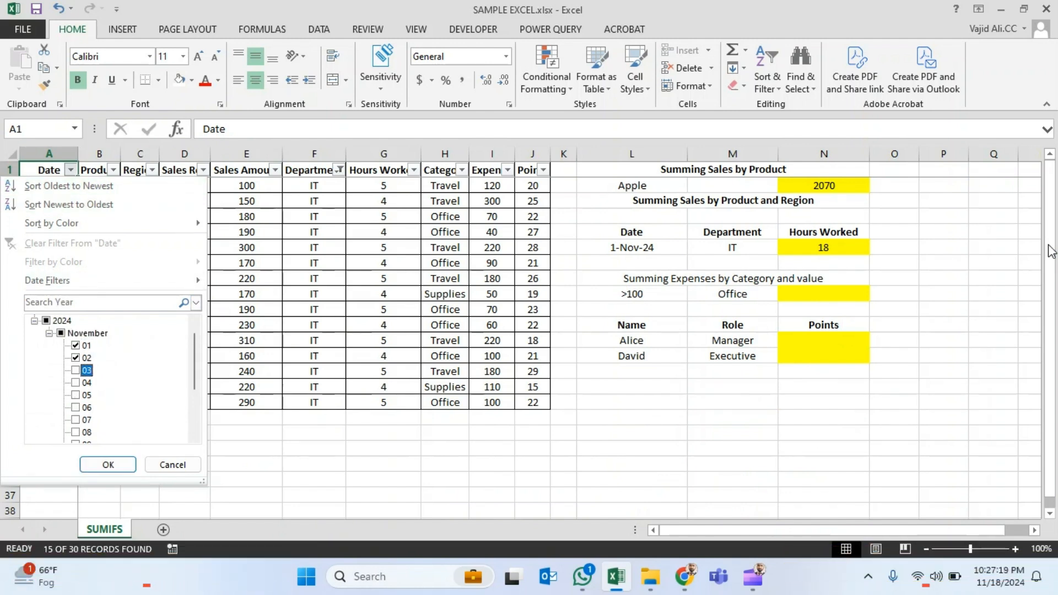
pyautogui.press('space')
pyautogui.press('Return')
# - Select all filtered Hours Worked values from G2 to G10 to check their sum
pyautogui.press('Down')
pyautogui.press('Right')
pyautogui.press('Right')
pyautogui.press('Right')
pyautogui.press('Right')
pyautogui.press('Right')
pyautogui.press('Right')
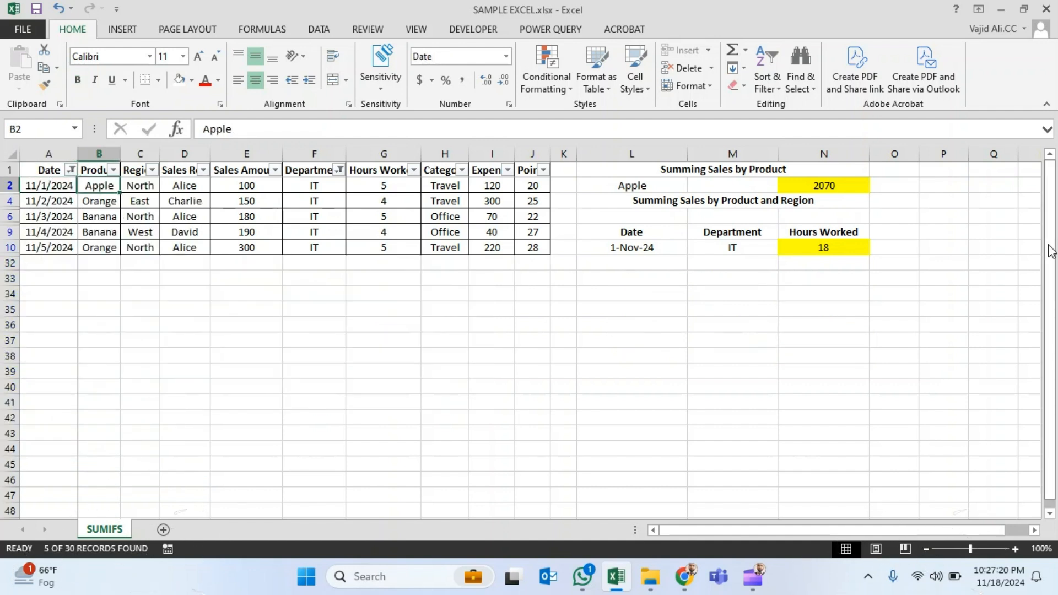
pyautogui.hotkey('shift', 'Down')
pyautogui.hotkey('shift', 'Down')
pyautogui.hotkey('shift', 'Down')
pyautogui.hotkey('shift', 'Down')
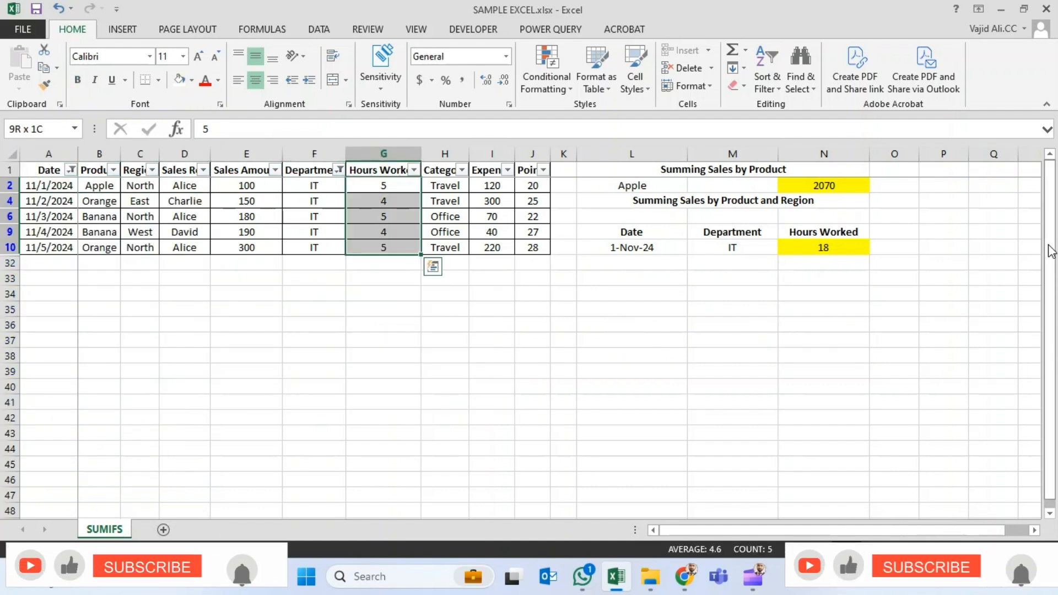
# - Go back to the Hours Worked result cell N10 to review the date criteria in its formula
pyautogui.hotkey('ctrl', 'Down')
pyautogui.hotkey('ctrl', 'Right')
pyautogui.hotkey('ctrl', 'Right')
pyautogui.press('Right')
pyautogui.press('Right')
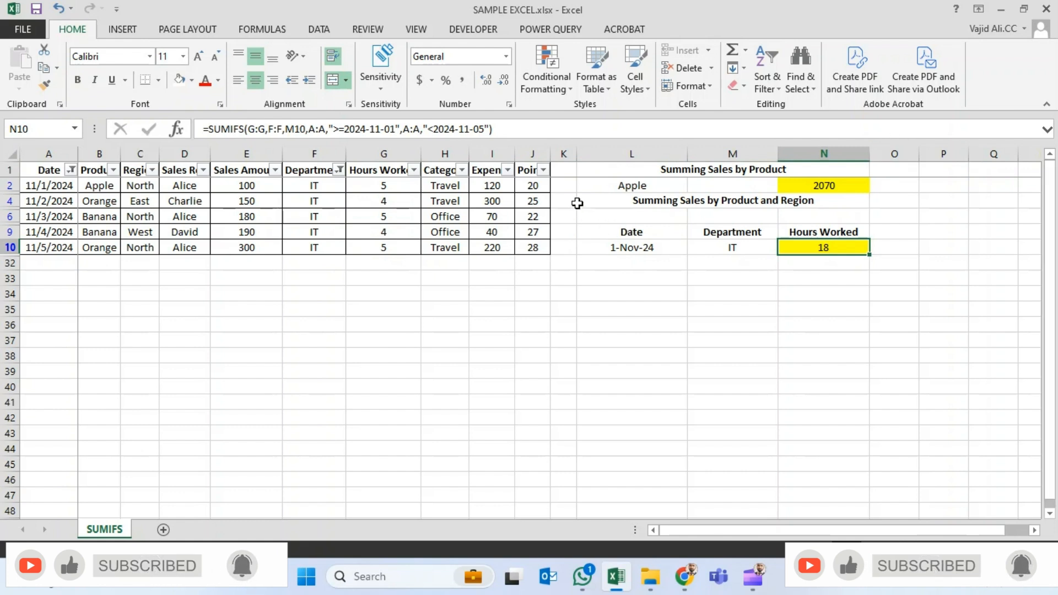
# - Examine the filtered Date and Department entries against the criteria of the N10 formula
pyautogui.press('Left')
pyautogui.hotkey('ctrl', 'Left')
pyautogui.hotkey('ctrl', 'Left')
pyautogui.hotkey('ctrl', 'Left')
pyautogui.press('Up')
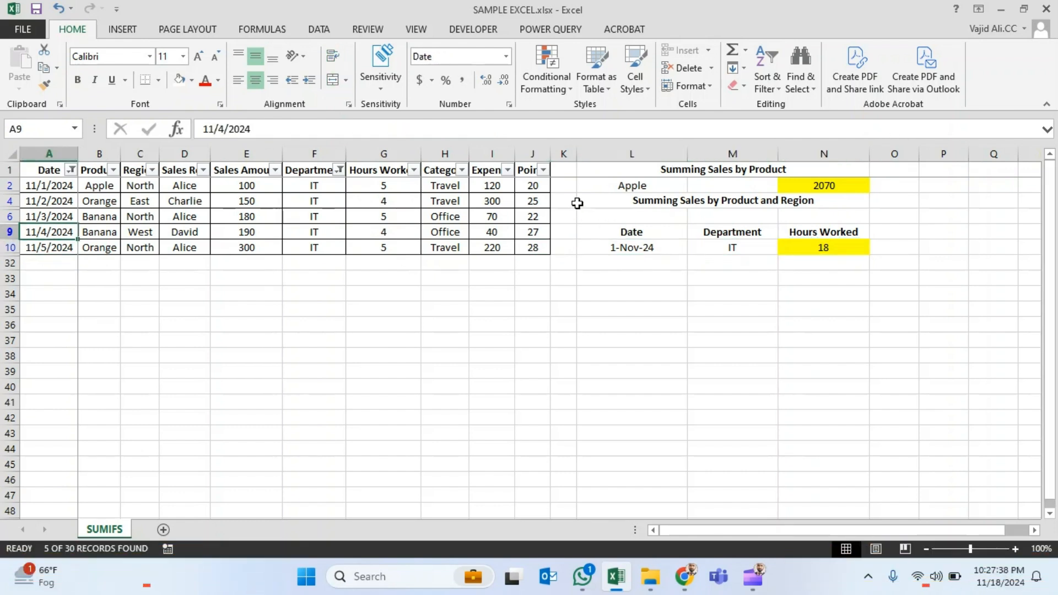
pyautogui.press('Right')
pyautogui.hotkey('ctrl', 'Up')
pyautogui.press('Down')
pyautogui.press('Right')
pyautogui.press('Right')
pyautogui.press('Right')
pyautogui.press('Right')
pyautogui.press('Right')
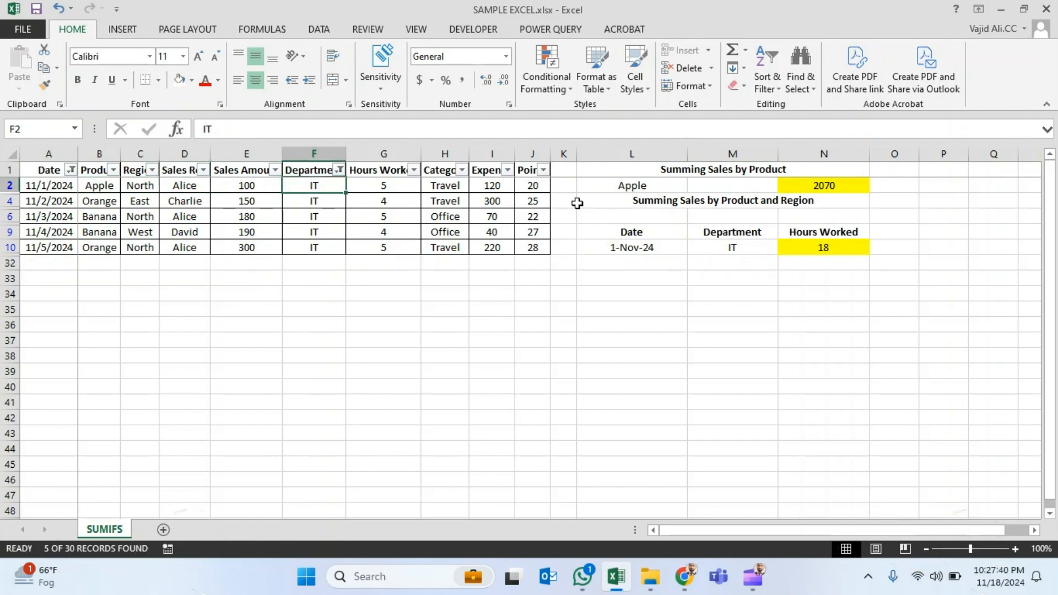
pyautogui.press('Down')
pyautogui.press('Up')
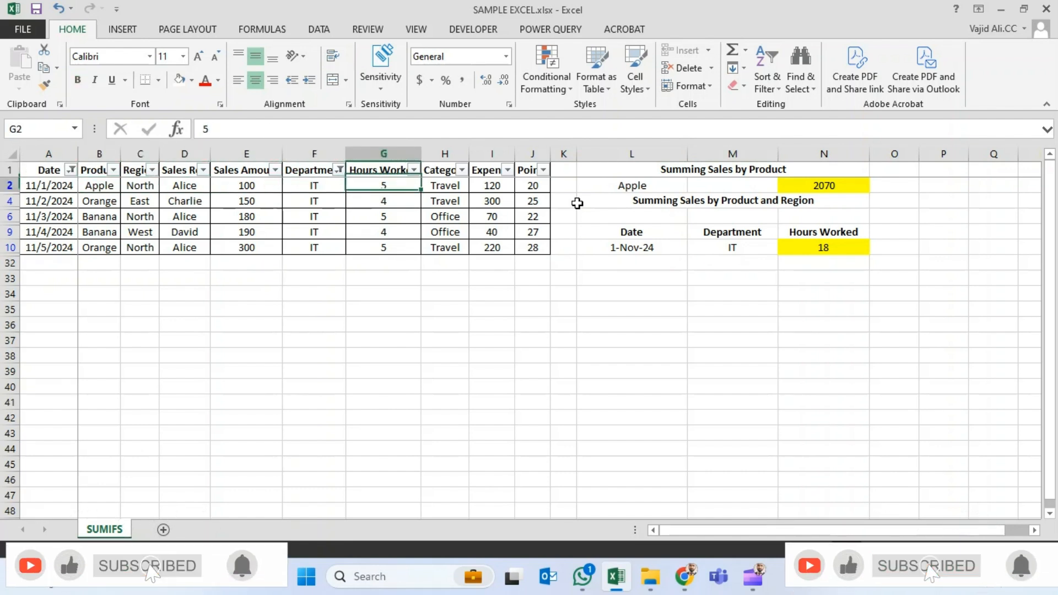
# - Select the filtered Hours Worked values for 1 to 4 November, G2 to G9, to check their sum
pyautogui.hotkey('shift', 'Down')
pyautogui.hotkey('shift', 'Down')
pyautogui.hotkey('shift', 'Down')
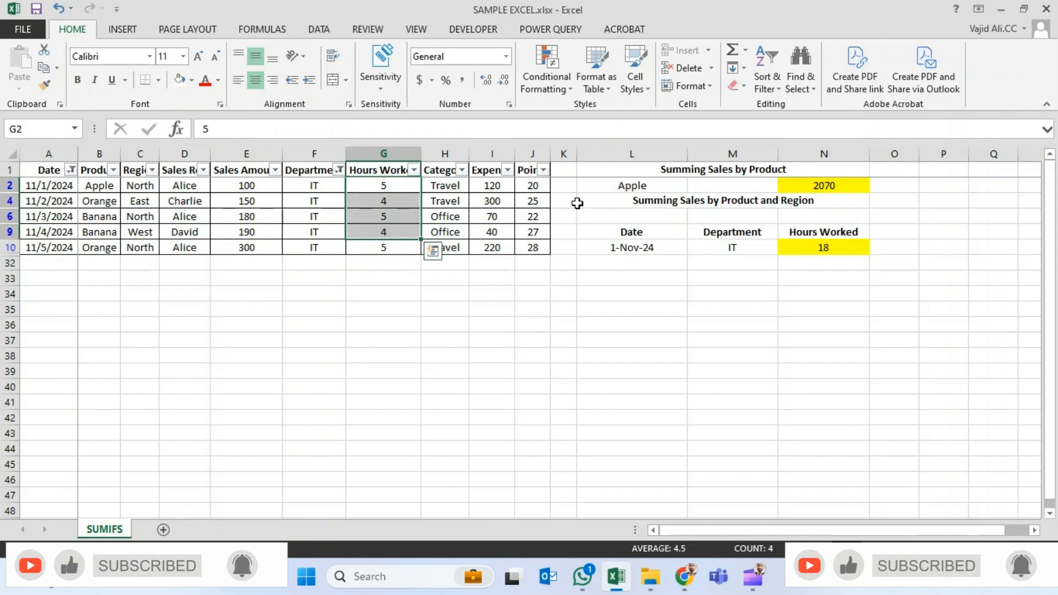
pyautogui.press('Up')
pyautogui.press('Down')
pyautogui.hotkey('shift', 'Down')
pyautogui.hotkey('shift', 'Down')
pyautogui.hotkey('shift', 'Down')
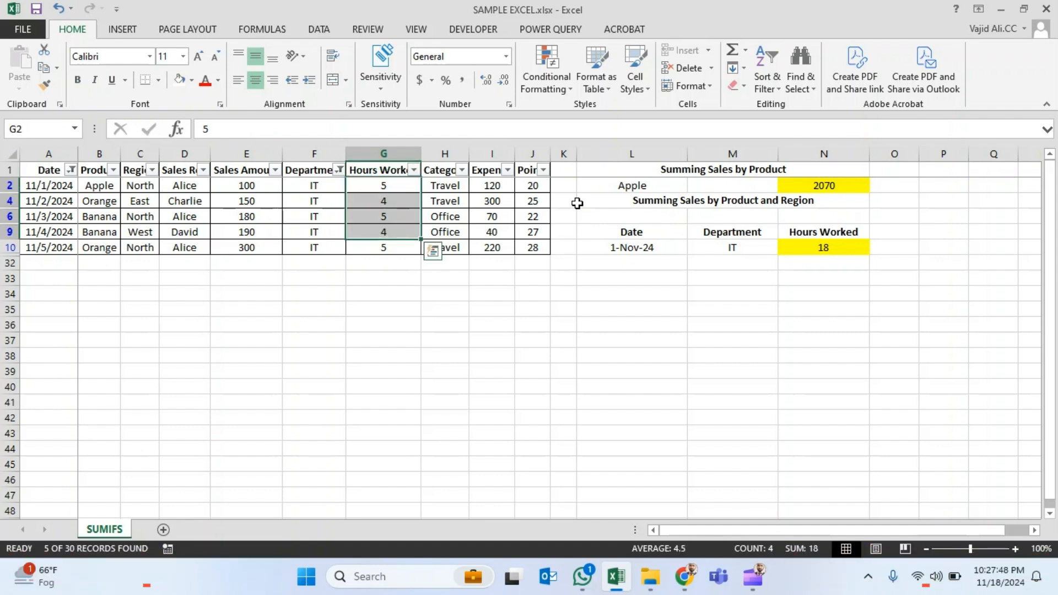
pyautogui.press('Up')
pyautogui.press('Down')
pyautogui.press('Right')
pyautogui.press('Down')
pyautogui.press('Down')
pyautogui.press('Down')
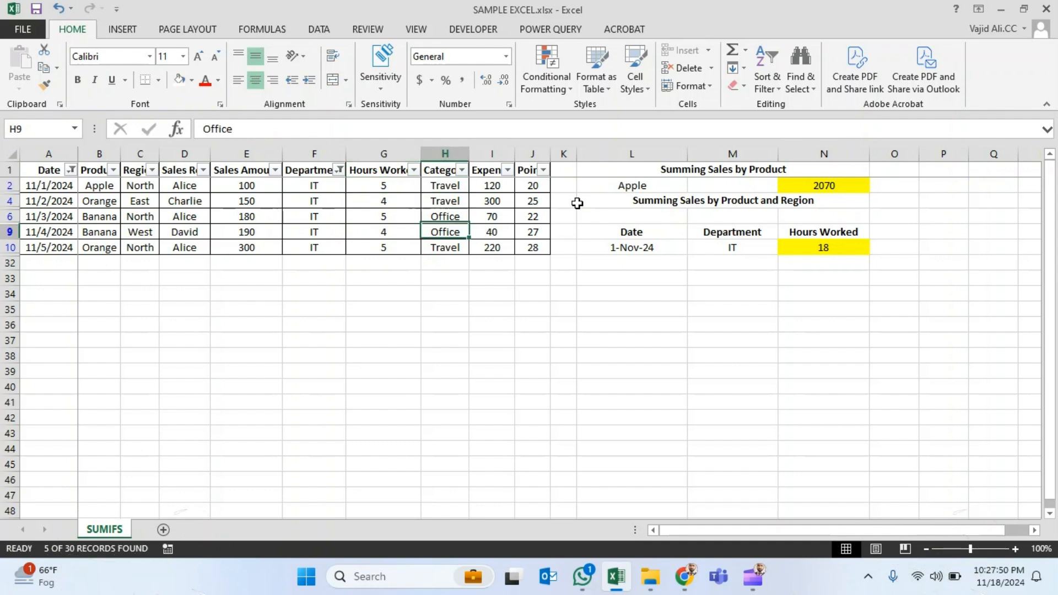
pyautogui.press('Right')
pyautogui.press('Right')
pyautogui.press('Left')
pyautogui.press('Left')
pyautogui.press('Left')
pyautogui.hotkey('ctrl', 'Up')
pyautogui.press('Down')
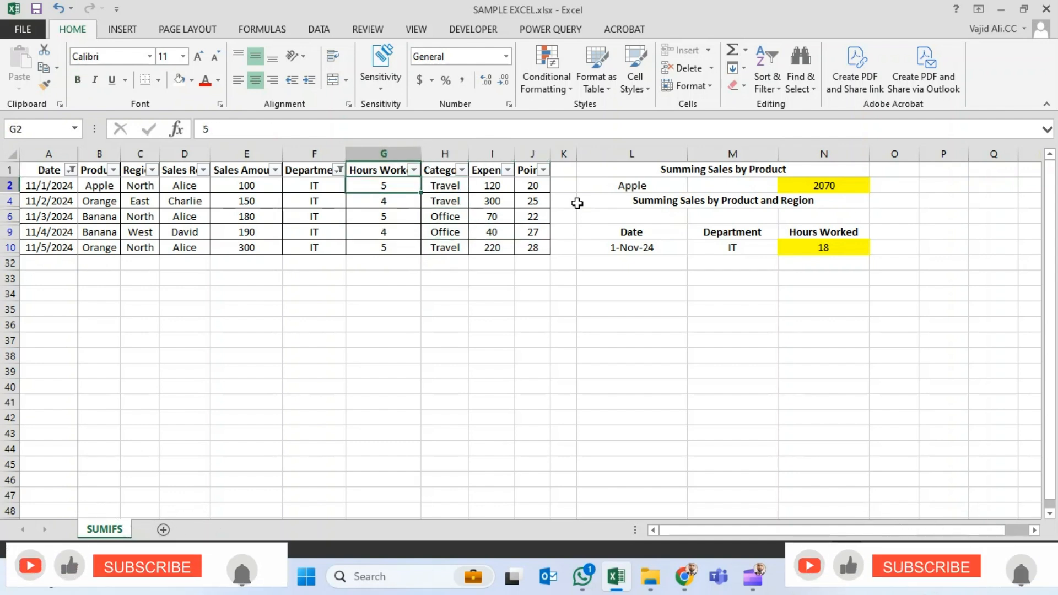
# - Return to result cell N10 to compare its total with the sum of the filtered hours
pyautogui.press('Right')
pyautogui.press('Right')
pyautogui.press('Right')
pyautogui.press('Down')
pyautogui.press('Right')
pyautogui.press('Right')
pyautogui.press('Right')
pyautogui.press('Right')
pyautogui.press('Right')
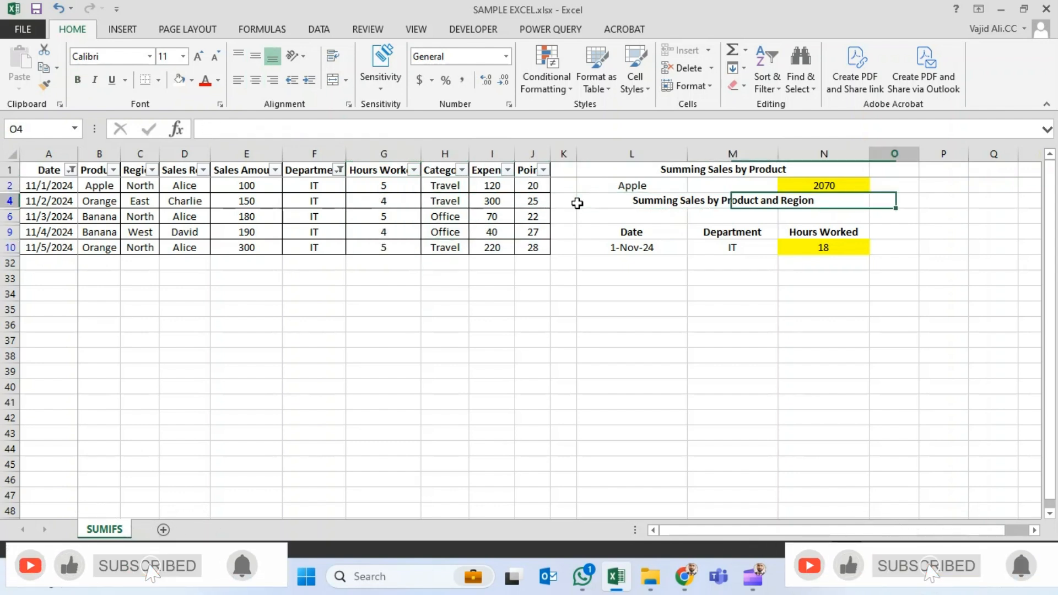
pyautogui.press('Down')
pyautogui.press('Down')
pyautogui.press('Left')
pyautogui.press('Down')
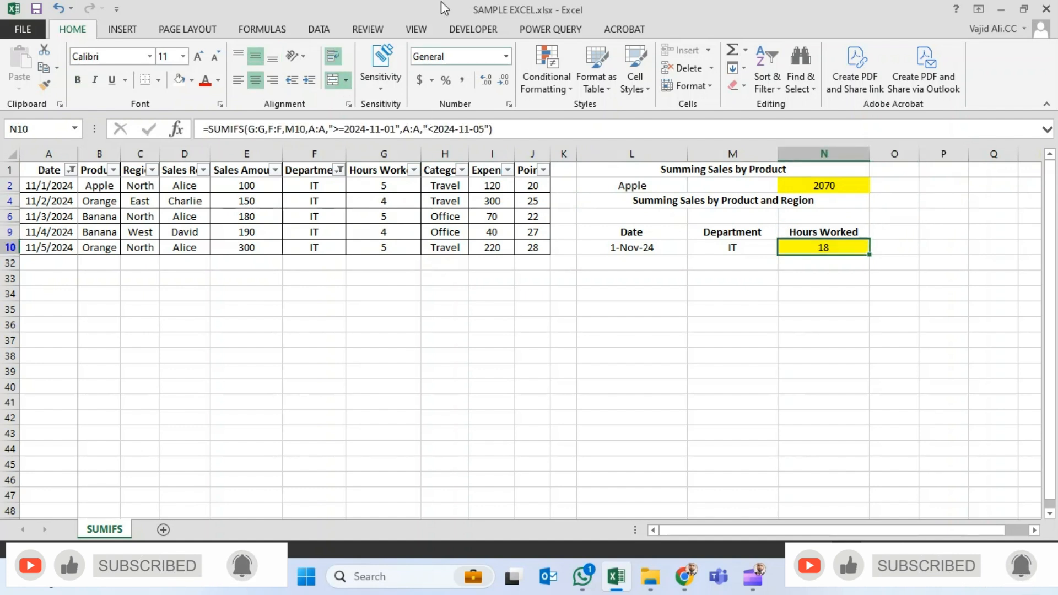
# - Change the end-date criterion in the N10 SUMIFS formula to "<=2024-11-05"
pyautogui.click(432, 129)
pyautogui.write('=')
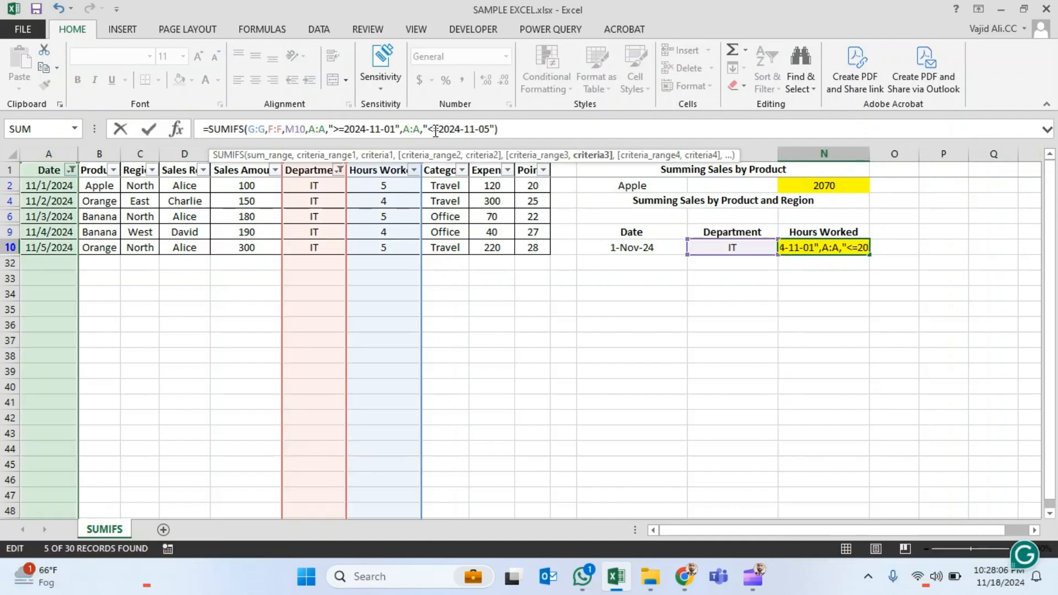
pyautogui.hotkey('ctrl', 'Return')
pyautogui.press('Up')
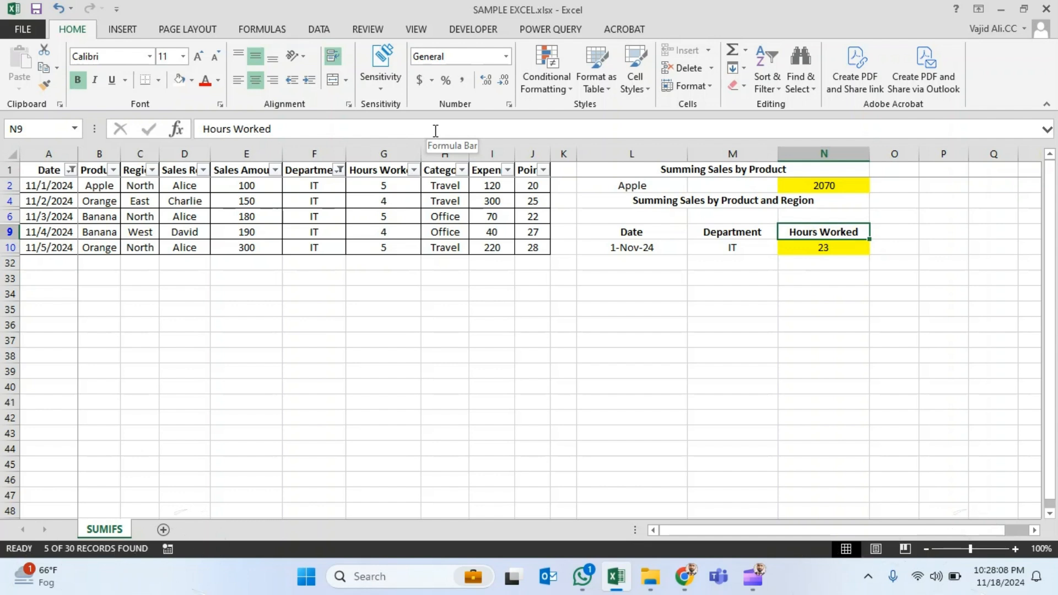
# - Add a temporary AutoSum subtotal of the filtered Hours Worked values in G32 to check N10, and delete it
pyautogui.press('Left')
pyautogui.press('Down')
pyautogui.press('Right')
pyautogui.press('Left')
pyautogui.press('Left')
pyautogui.press('Left')
pyautogui.press('Left')
pyautogui.press('Left')
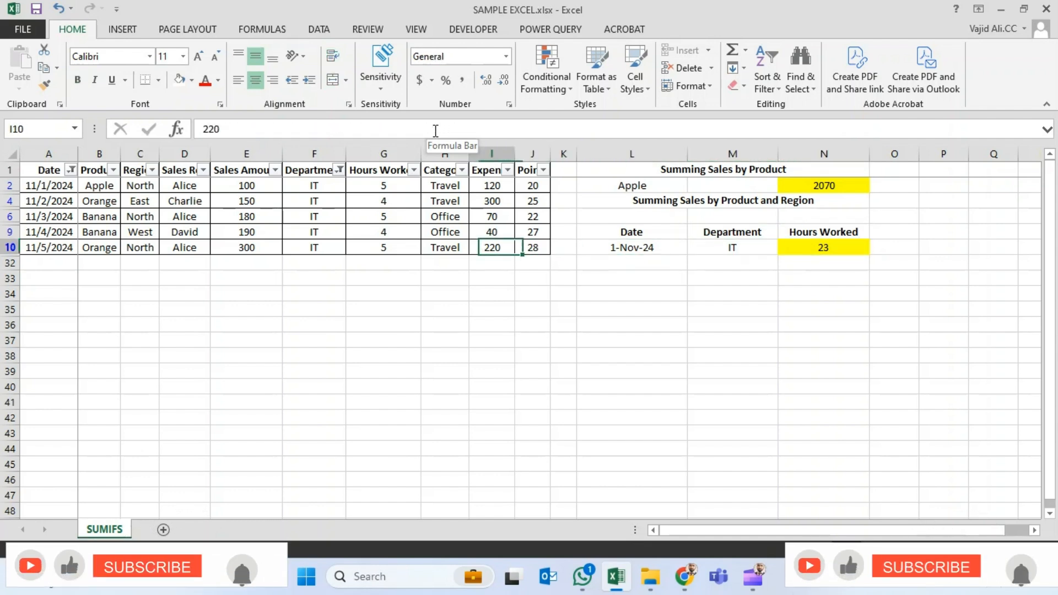
pyautogui.press('Left')
pyautogui.press('Left')
pyautogui.press('Left')
pyautogui.hotkey('ctrl', 'Up')
pyautogui.press('Down')
pyautogui.press('Right')
pyautogui.hotkey('ctrl', 'shift', 'Down')
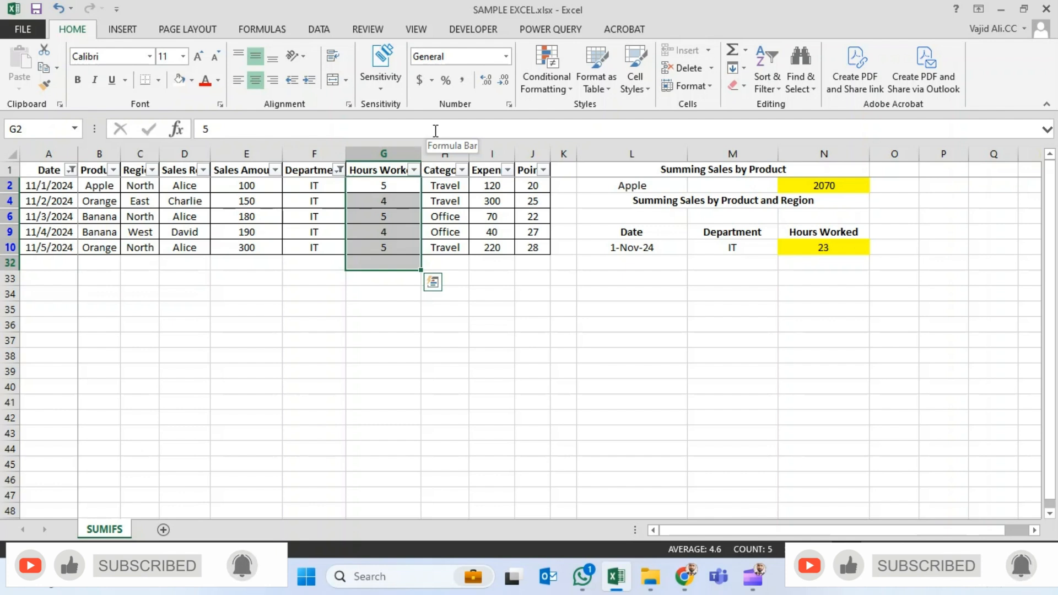
pyautogui.hotkey('alt', '=')
pyautogui.press('Down')
pyautogui.press('Down')
pyautogui.press('Down')
pyautogui.press('Down')
pyautogui.press('Down')
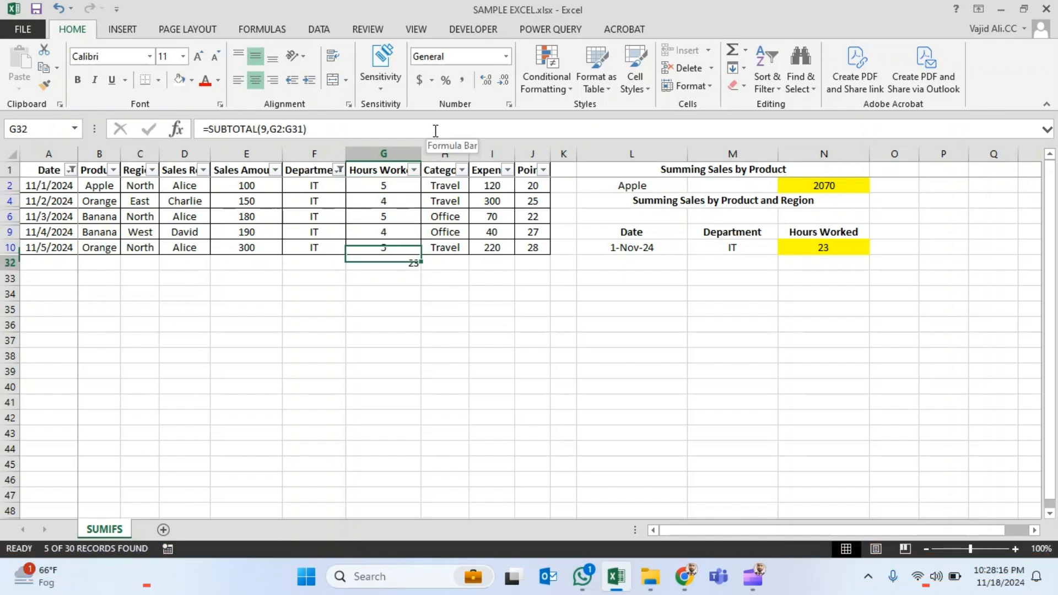
pyautogui.press('Delete')
# - Remove the Date and Department filters from the sales table headers so that all records are listed
pyautogui.press('Up')
pyautogui.hotkey('ctrl', 'Up')
pyautogui.press('Left')
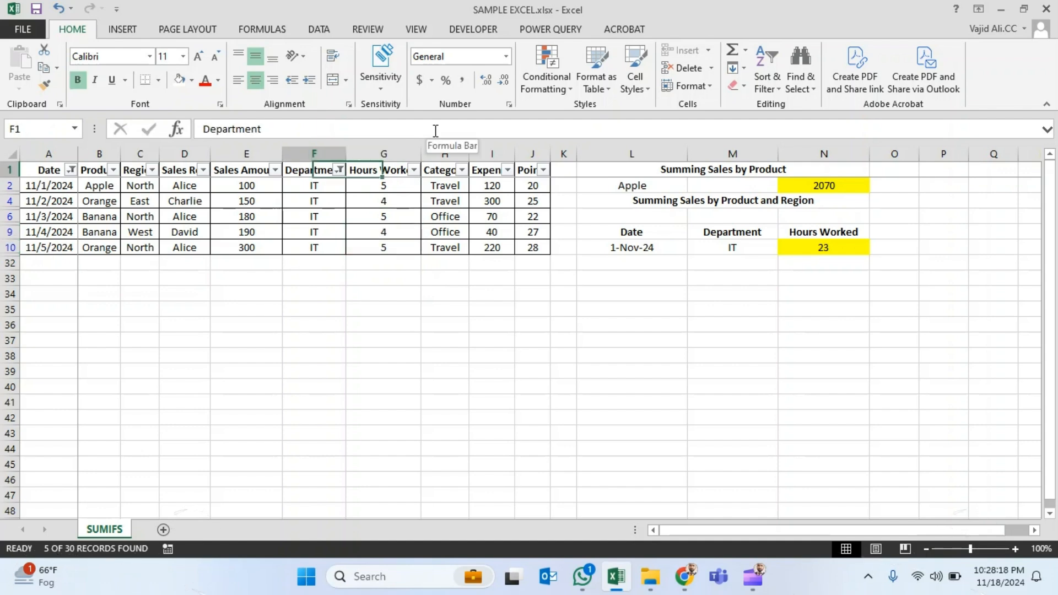
pyautogui.hotkey('ctrl', 'shift', 'l')
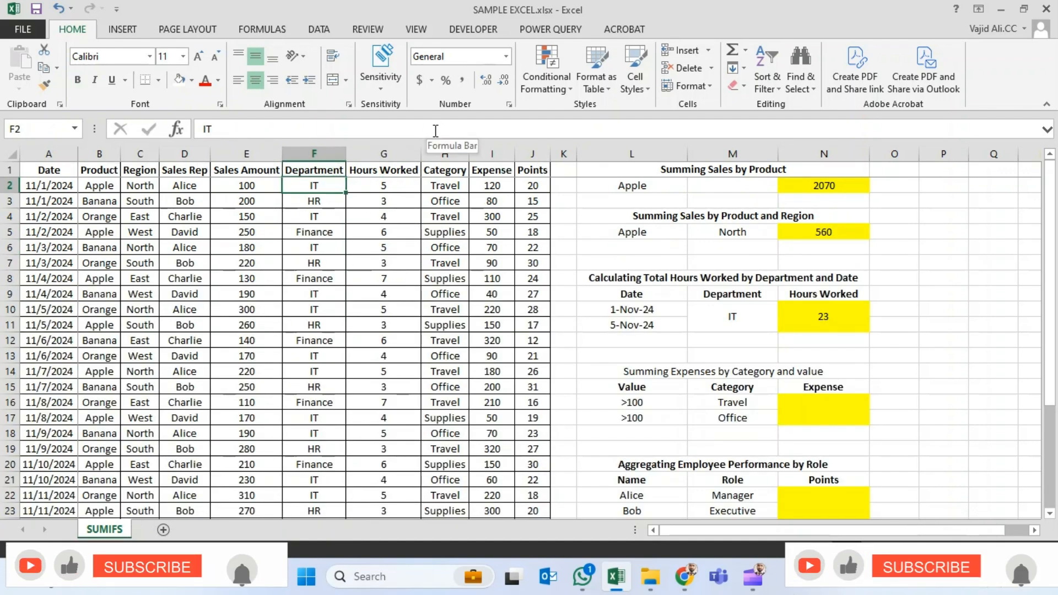
pyautogui.press('Down')
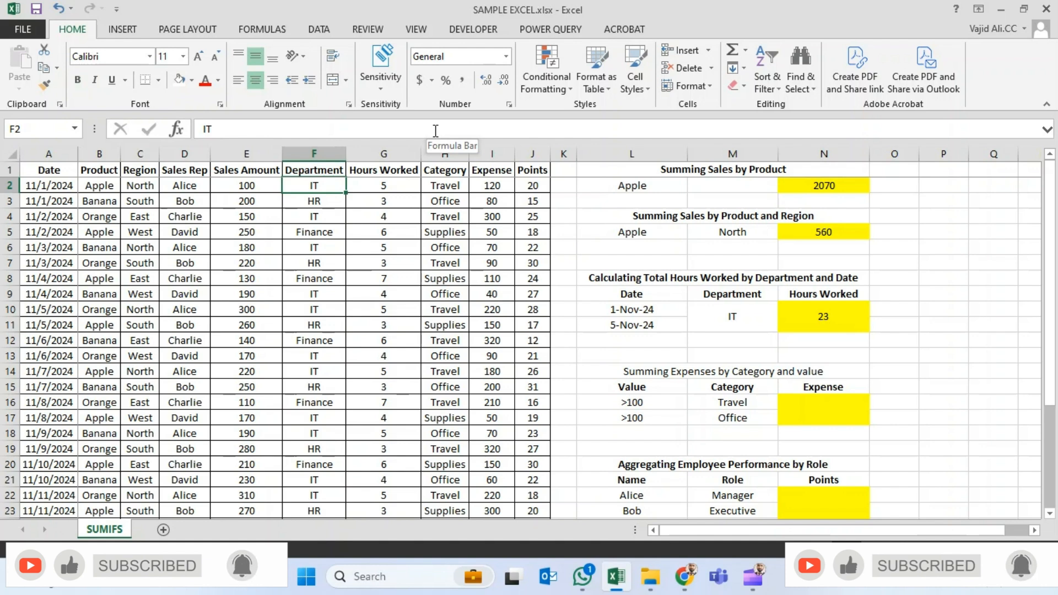
# - Make the block heading "Summing Expenses by Category and value" in L14 bold
pyautogui.press('Down')
pyautogui.press('Down')
pyautogui.press('Right')
pyautogui.press('Right')
pyautogui.press('Right')
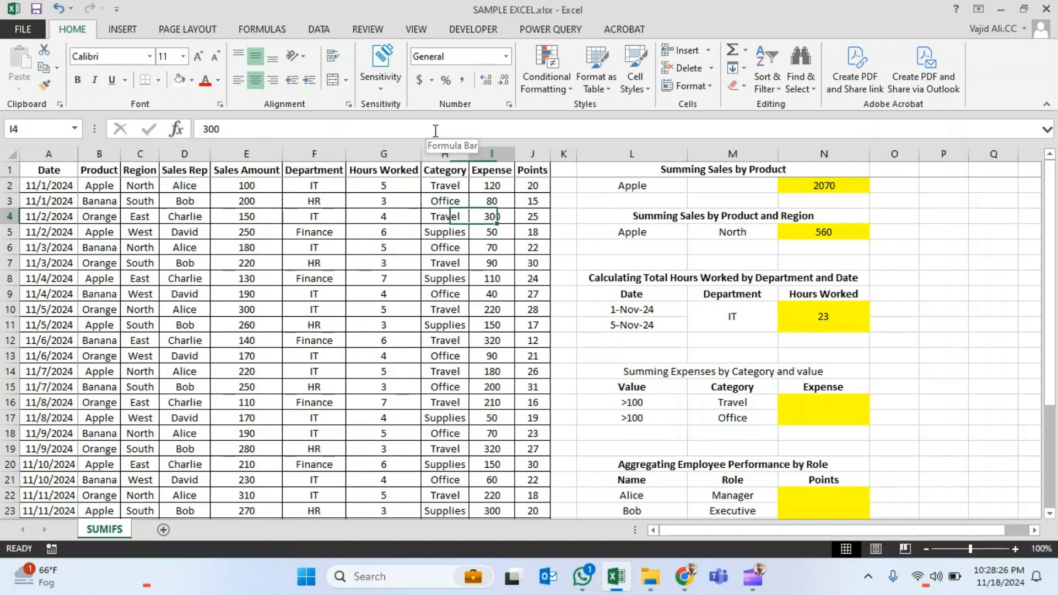
pyautogui.press('Right')
pyautogui.press('Right')
pyautogui.press('Down')
pyautogui.press('Down')
pyautogui.press('Right')
pyautogui.press('Down')
pyautogui.press('Down')
pyautogui.press('Down')
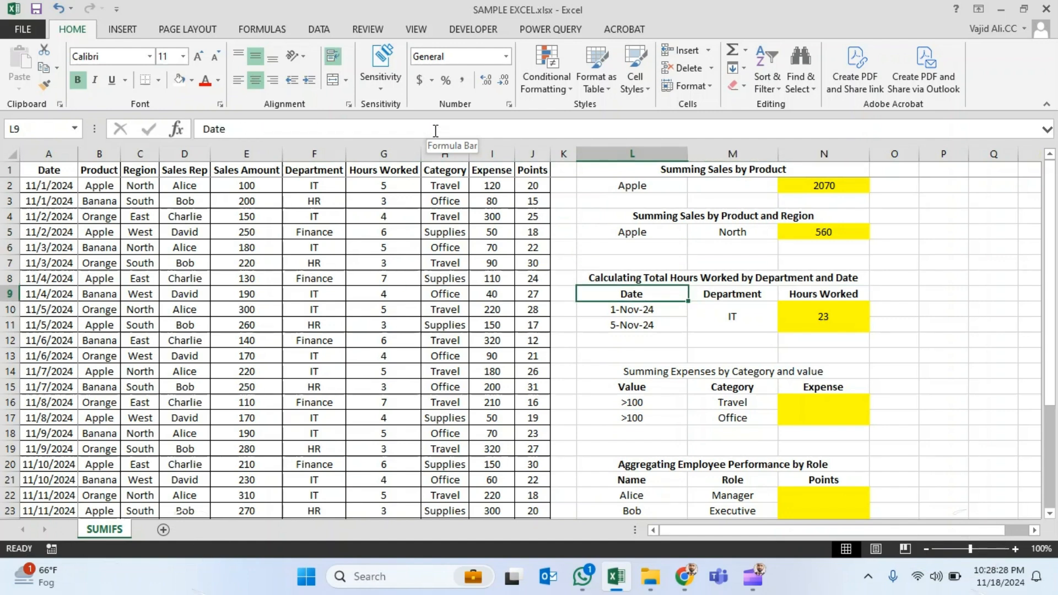
pyautogui.press('Down')
pyautogui.press('Down')
pyautogui.press('Down')
pyautogui.press('Down')
pyautogui.press('Down')
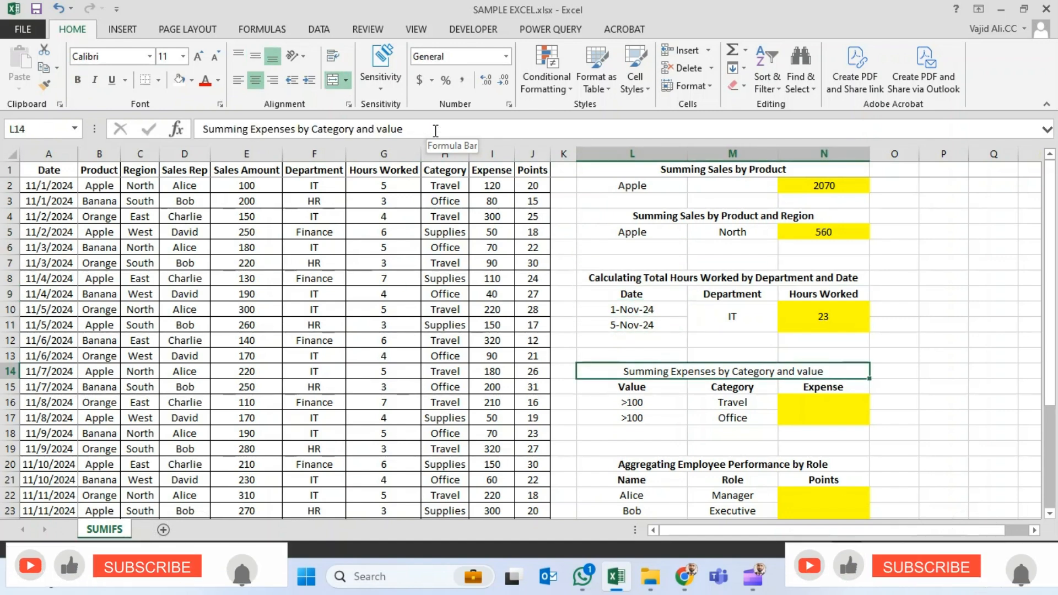
pyautogui.hotkey('ctrl', 'b')
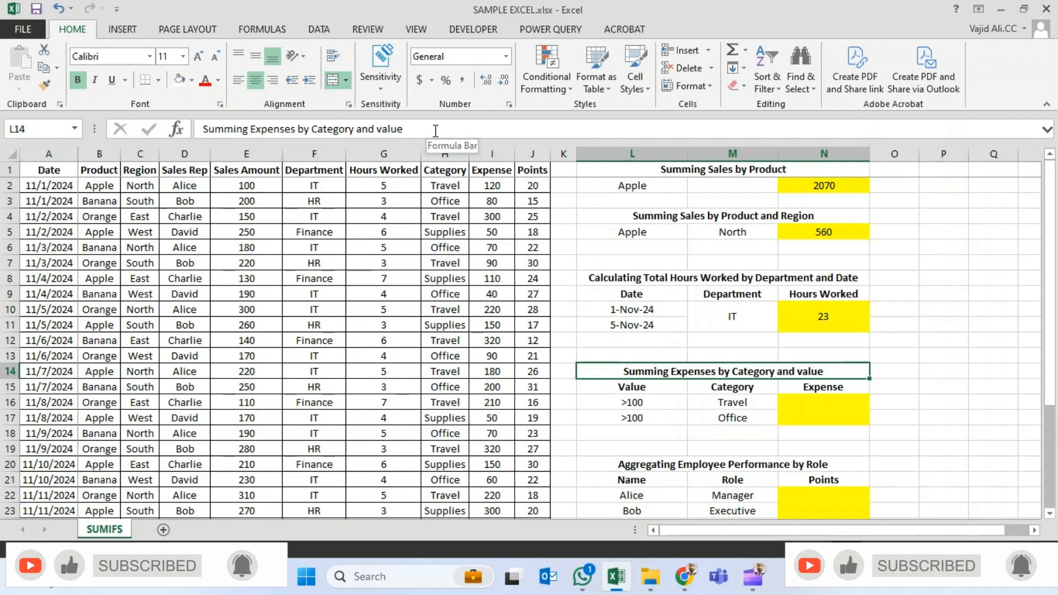
# - Start a SUMIFS formula in the Travel expense cell N16 with the Expense column I:I as sum range
pyautogui.press('Down')
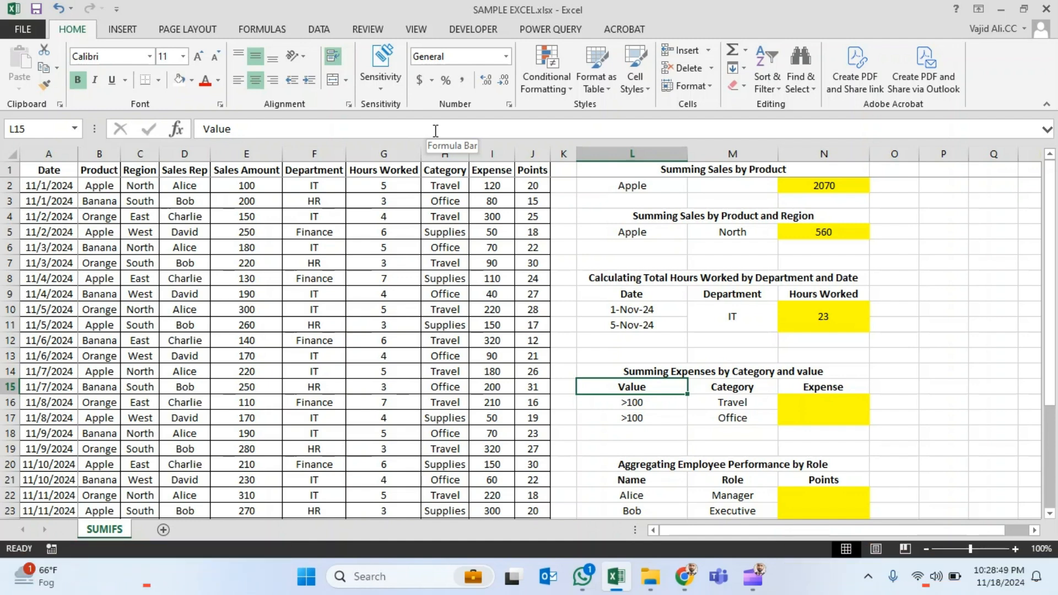
pyautogui.press('Down')
pyautogui.press('Right')
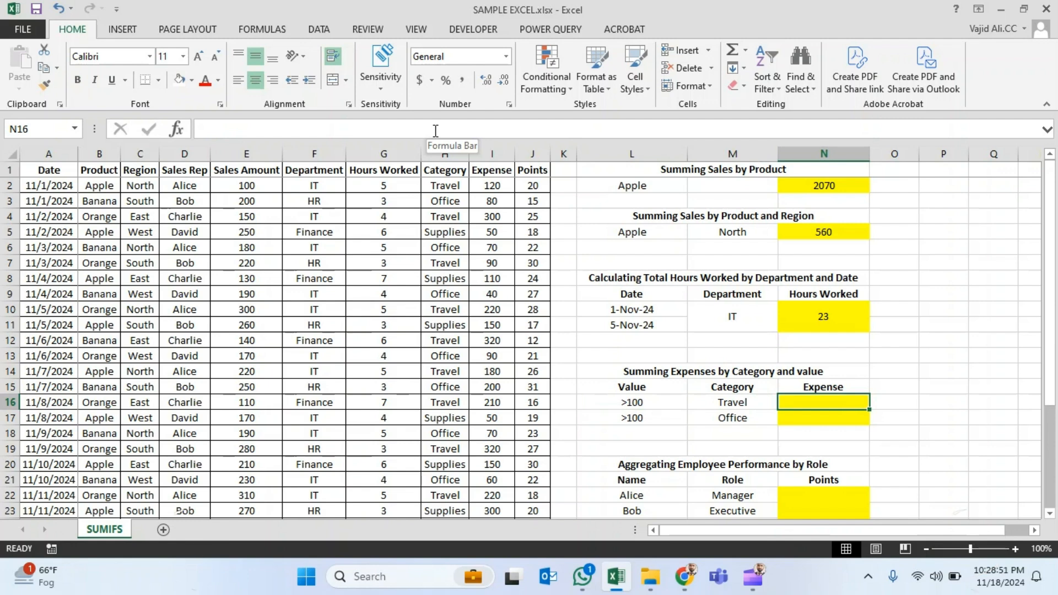
pyautogui.write('=')
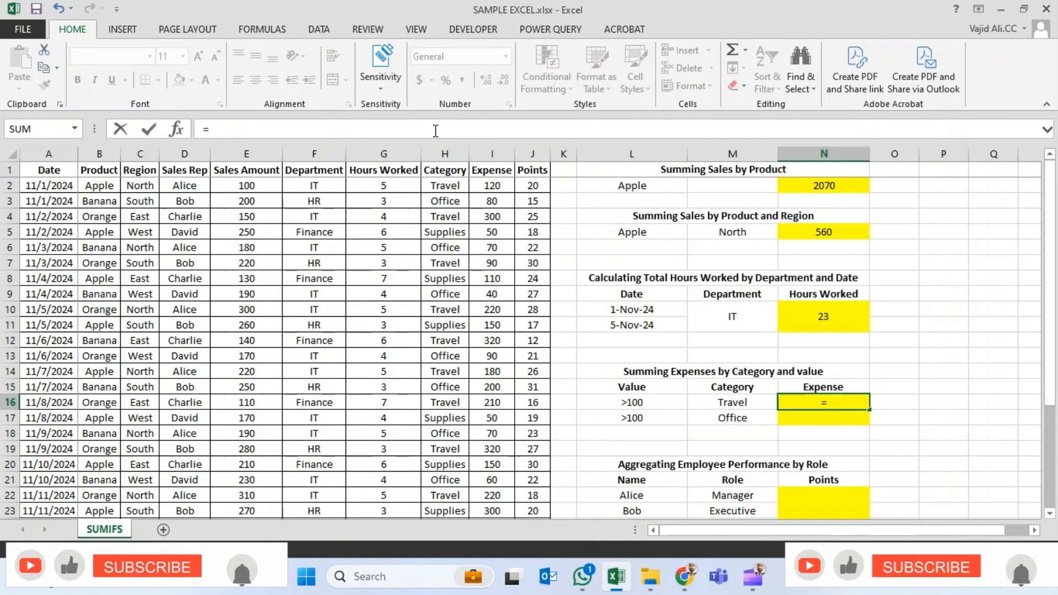
pyautogui.write('sumifs')
pyautogui.press('Tab')
pyautogui.press('Left')
pyautogui.press('Left')
pyautogui.press('Left')
pyautogui.press('Left')
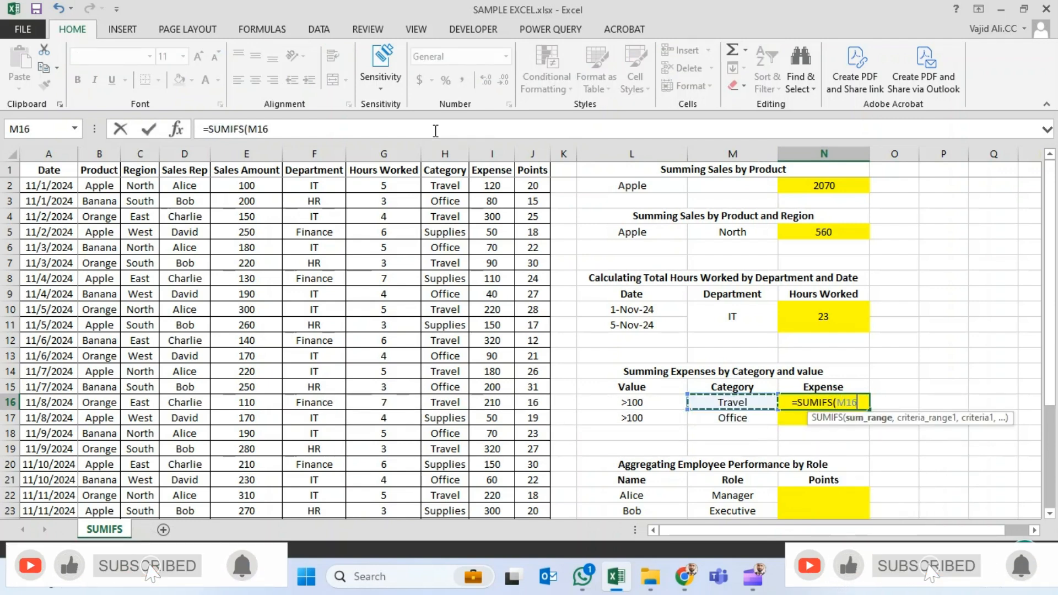
pyautogui.press('Left')
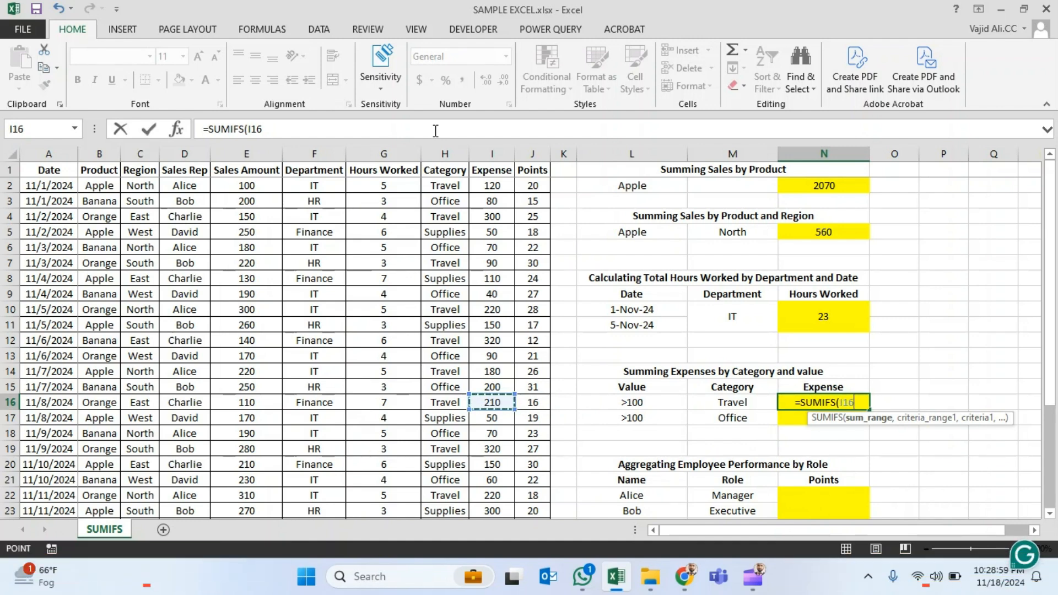
pyautogui.hotkey('ctrl', 'space')
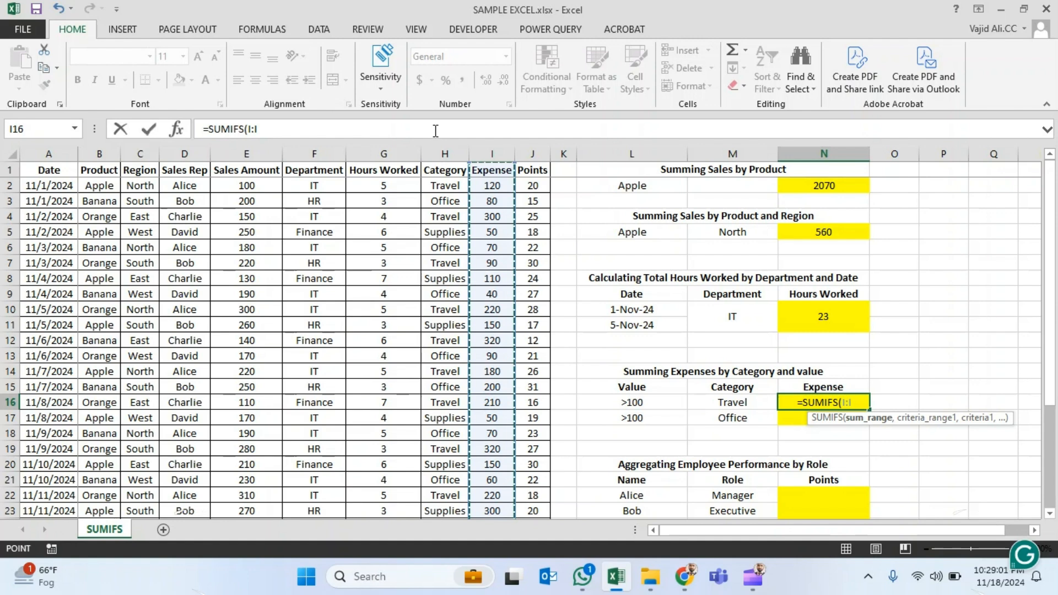
# - Add the Category column H:H as the first criteria range, with M16 (Travel) as its criterion
pyautogui.write(',')
pyautogui.press('Left')
pyautogui.press('Left')
pyautogui.press('Left')
pyautogui.press('Left')
pyautogui.press('Left')
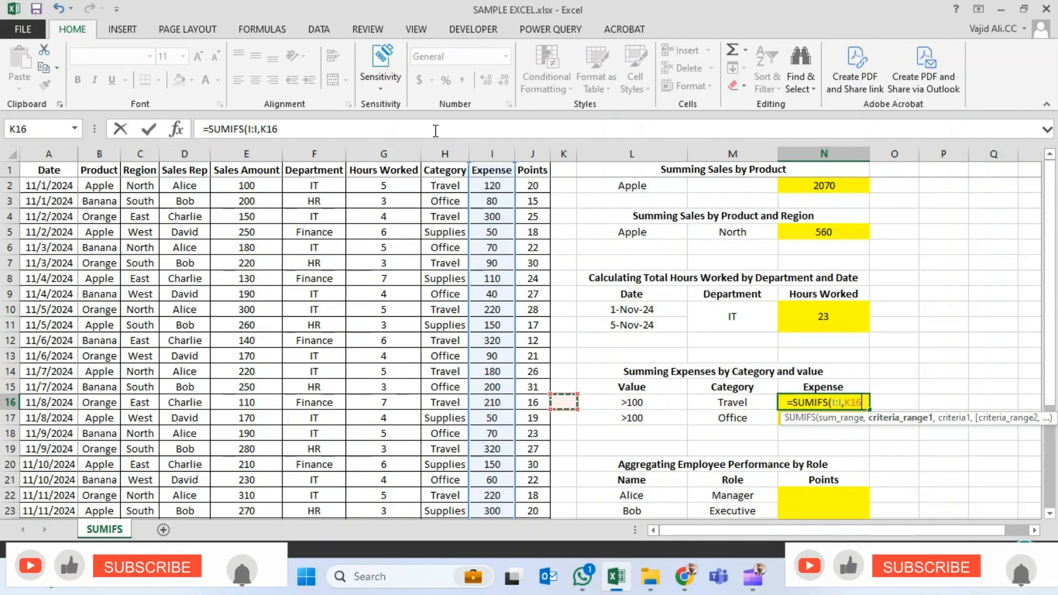
pyautogui.press('Left')
pyautogui.hotkey('ctrl', 'space')
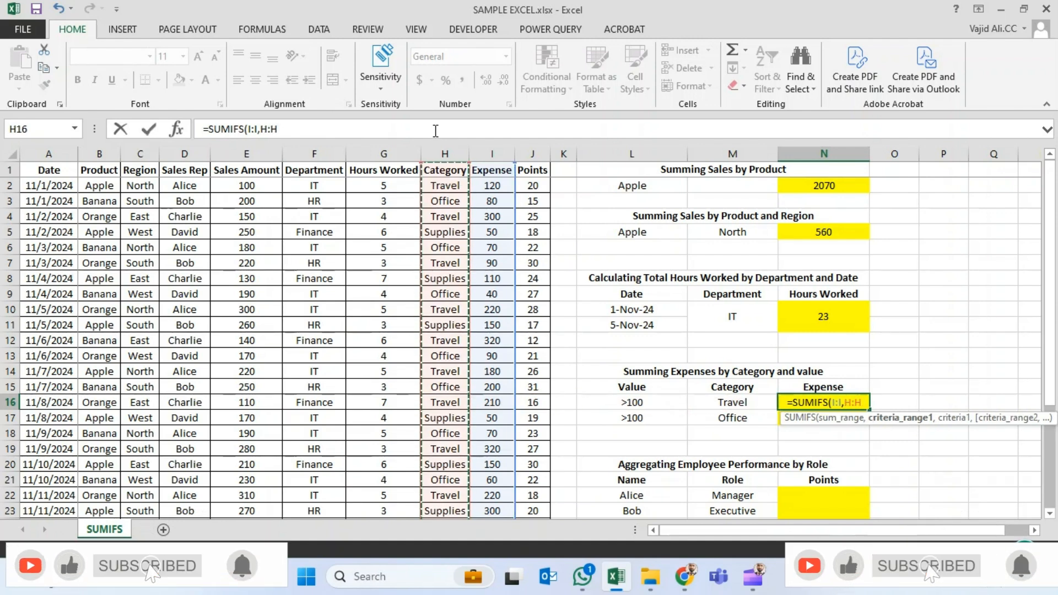
pyautogui.write(',')
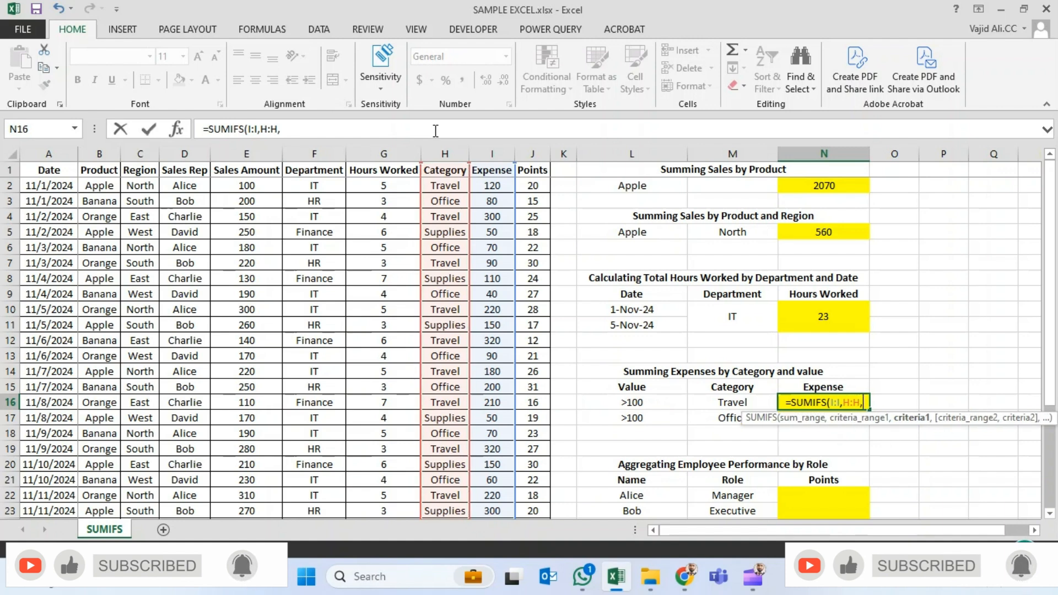
pyautogui.press('Left')
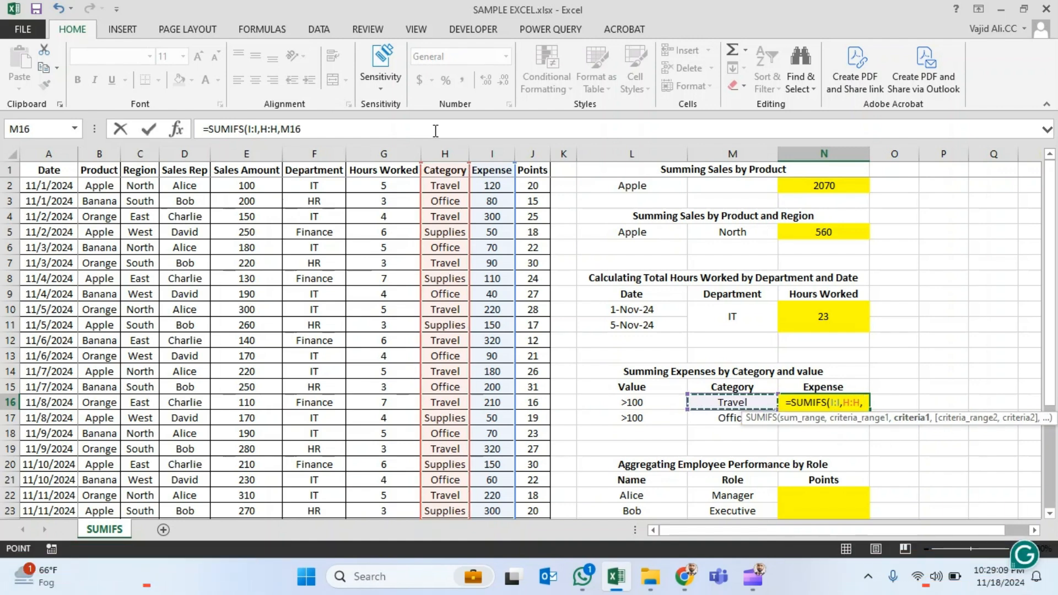
# - Add the Expense column I:I as second criteria range with the criterion ">100" and complete the N16 formula
pyautogui.write(',')
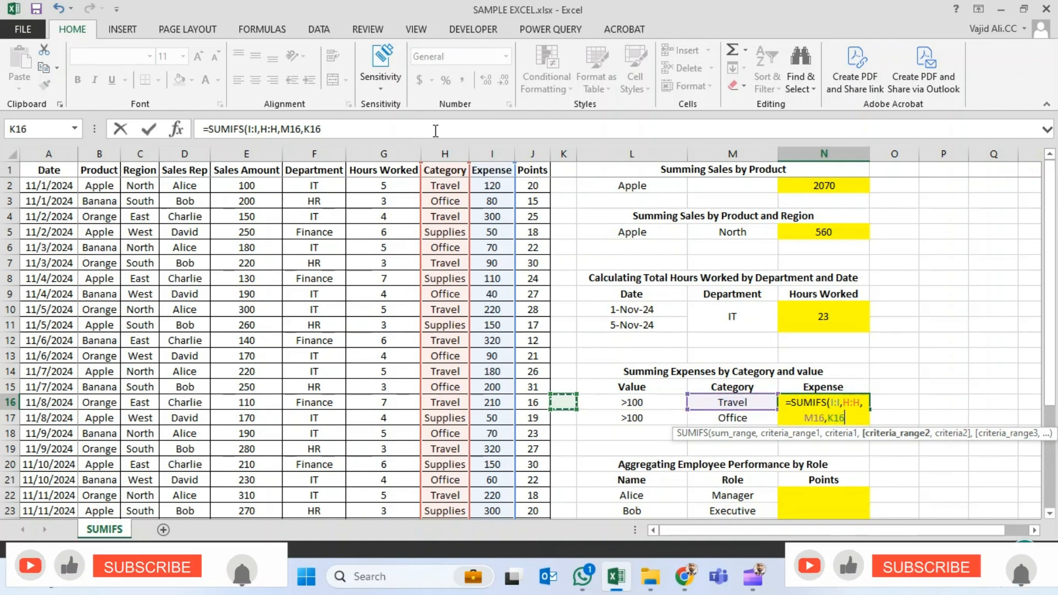
pyautogui.press('Left')
pyautogui.press('Left')
pyautogui.press('Left')
pyautogui.press('Left')
pyautogui.hotkey('ctrl', 'Up')
pyautogui.hotkey('ctrl', 'Left')
pyautogui.press('Right')
pyautogui.press('Right')
pyautogui.press('Right')
pyautogui.press('Right')
pyautogui.press('Right')
pyautogui.press('Right')
pyautogui.press('Right')
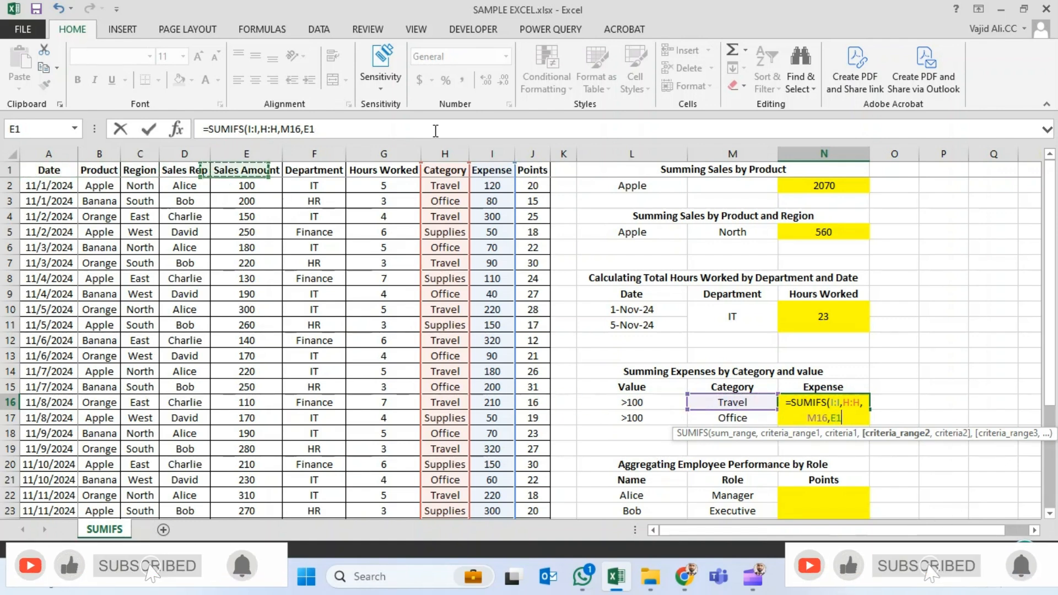
pyautogui.press('Right')
pyautogui.hotkey('ctrl', 'space')
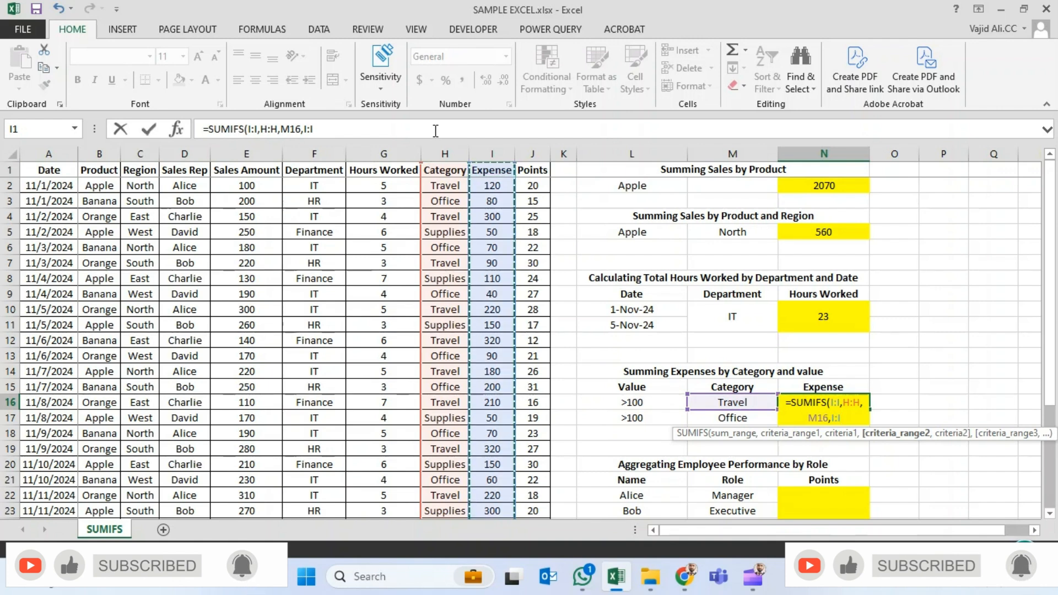
pyautogui.write(',"')
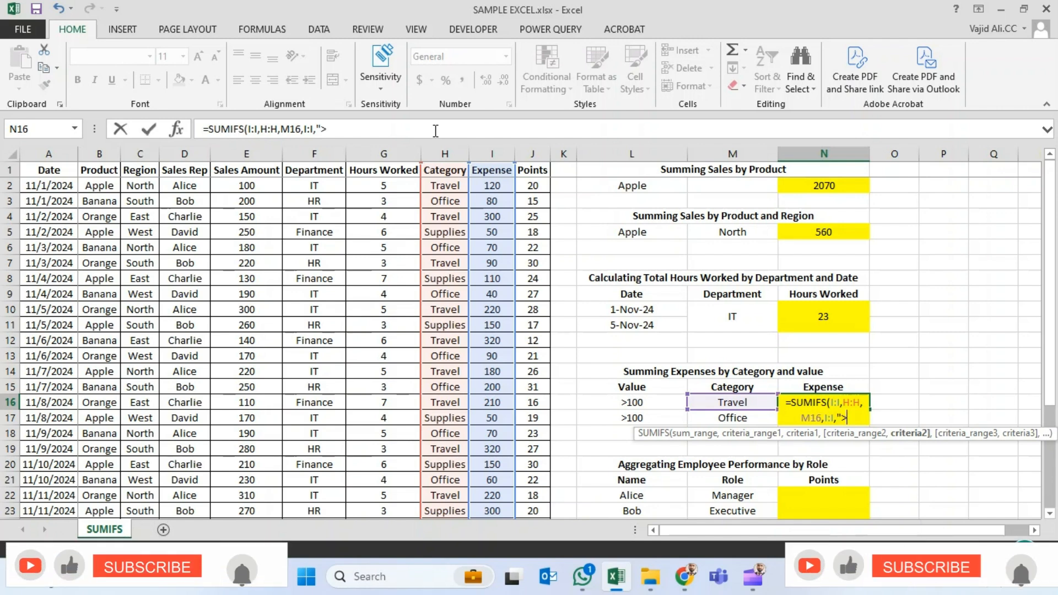
pyautogui.write('>100')
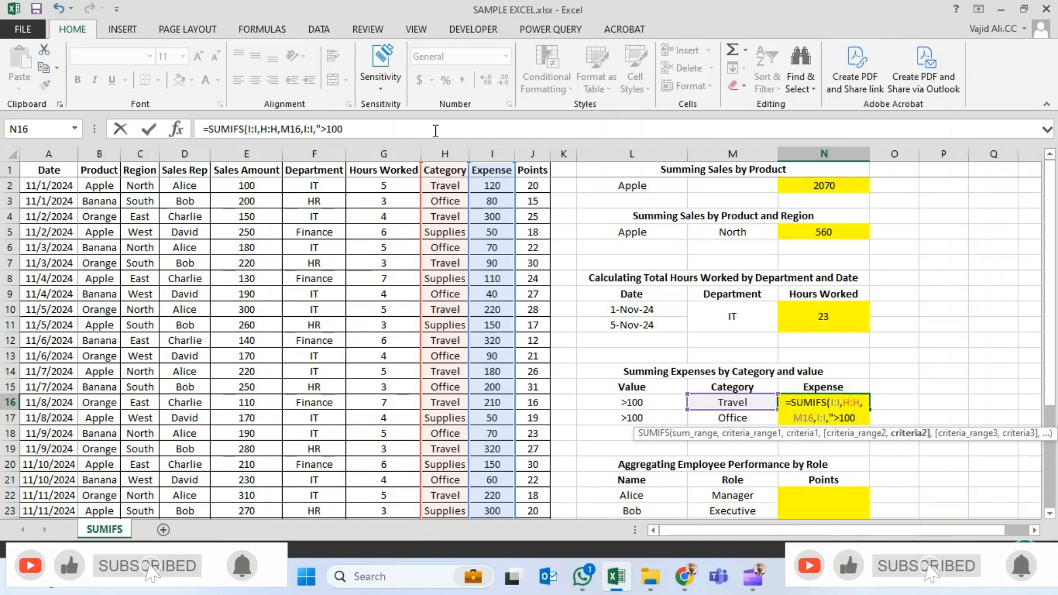
pyautogui.press('Return')
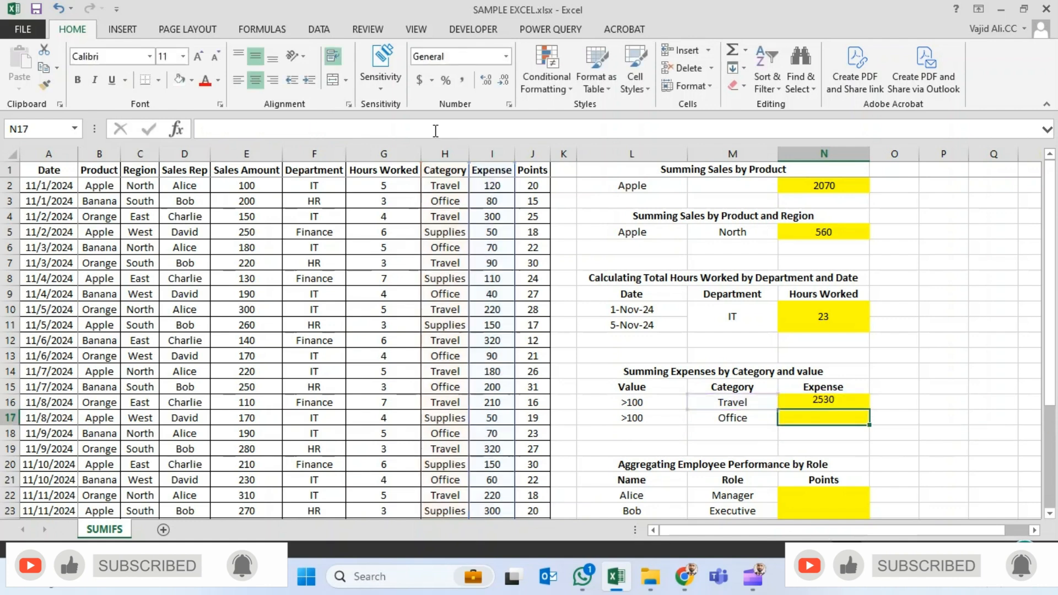
# - Review the N16 result against its Value and Category criteria in L16 and M16 and the table's entries
pyautogui.press('Up')
pyautogui.press('Left')
pyautogui.press('Left')
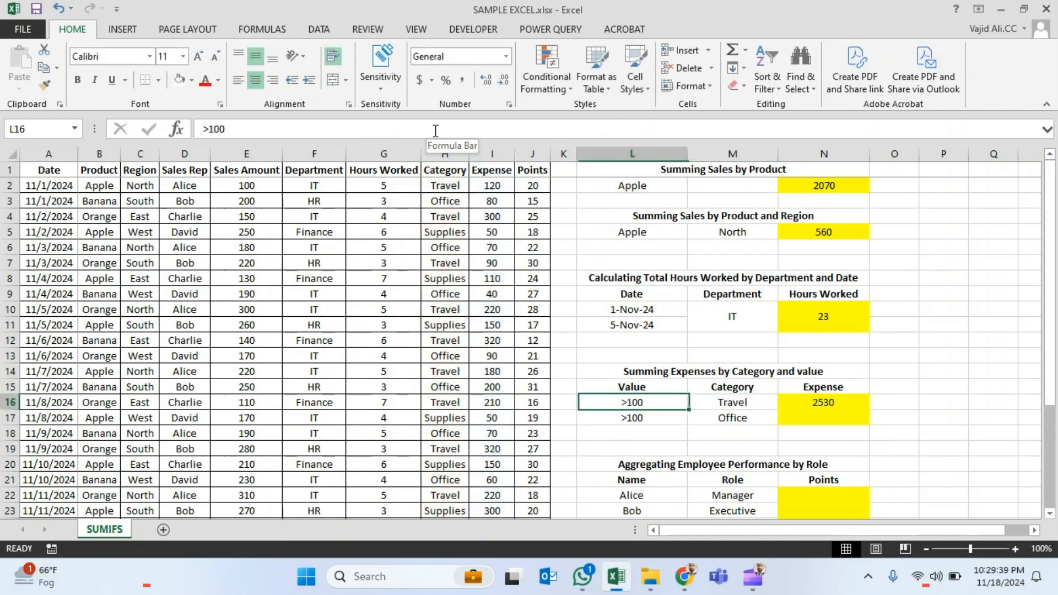
pyautogui.press('Right')
pyautogui.press('Right')
pyautogui.press('Left')
pyautogui.press('Left')
pyautogui.press('Left')
pyautogui.press('Left')
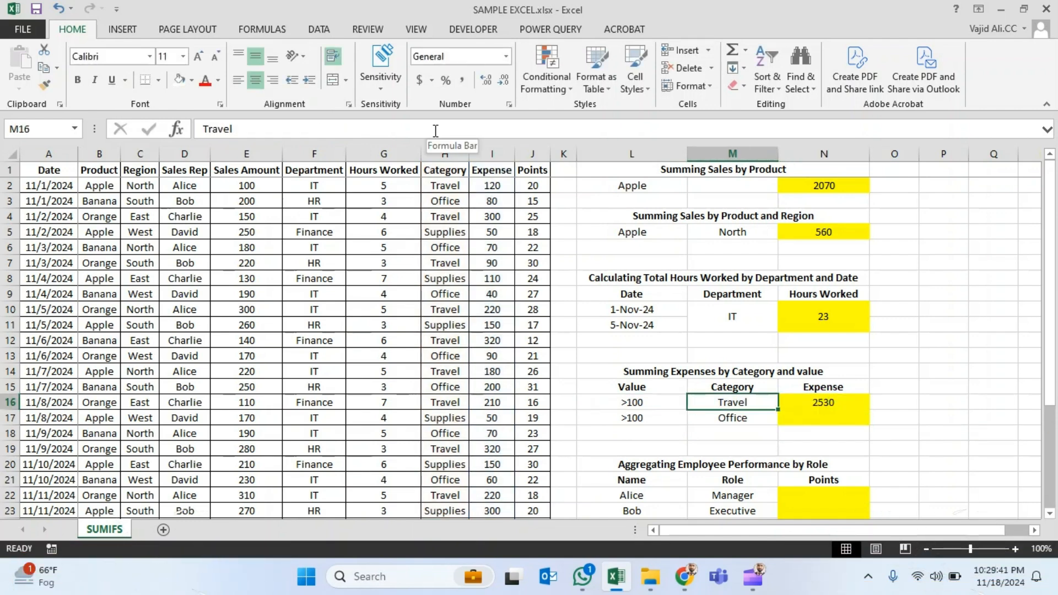
pyautogui.hotkey('ctrl', 'Up')
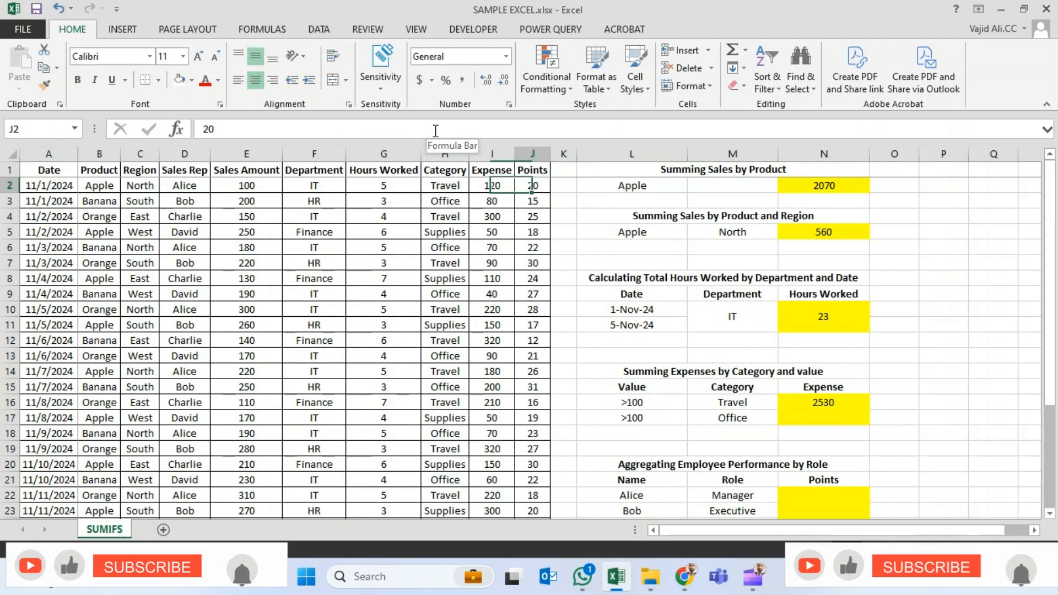
pyautogui.hotkey('ctrl', 'Down')
pyautogui.press('Down')
pyautogui.press('Up')
# - Copy the N16 SUMIFS formula into N17 to total the Office expenses above 100
pyautogui.hotkey('ctrl', 'Right')
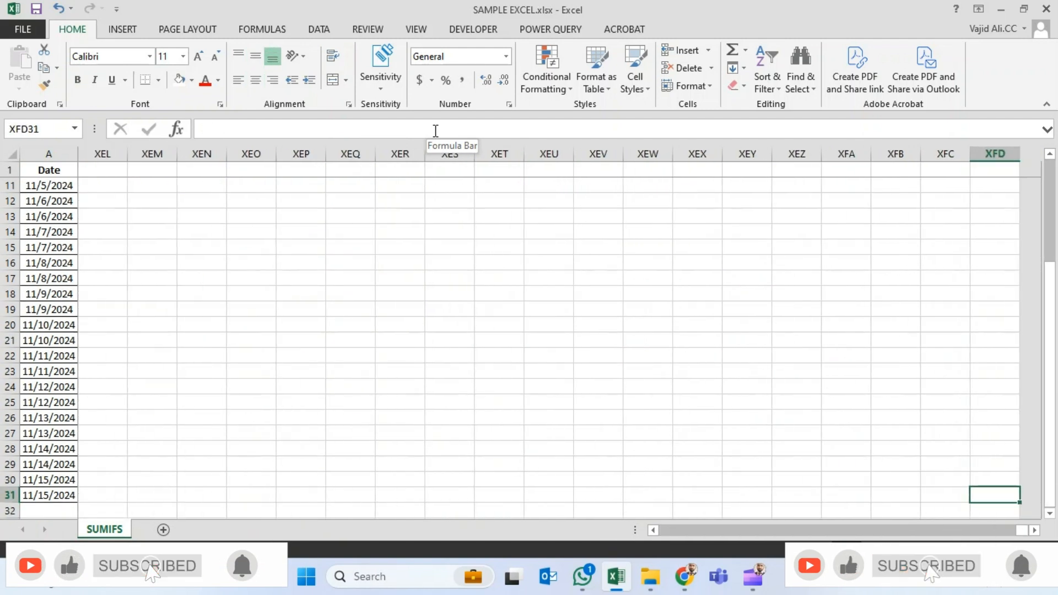
pyautogui.hotkey('ctrl', 'Left')
pyautogui.press('Right')
pyautogui.press('Right')
pyautogui.hotkey('ctrl', 'Up')
pyautogui.press('Right')
pyautogui.press('Right')
pyautogui.press('Up')
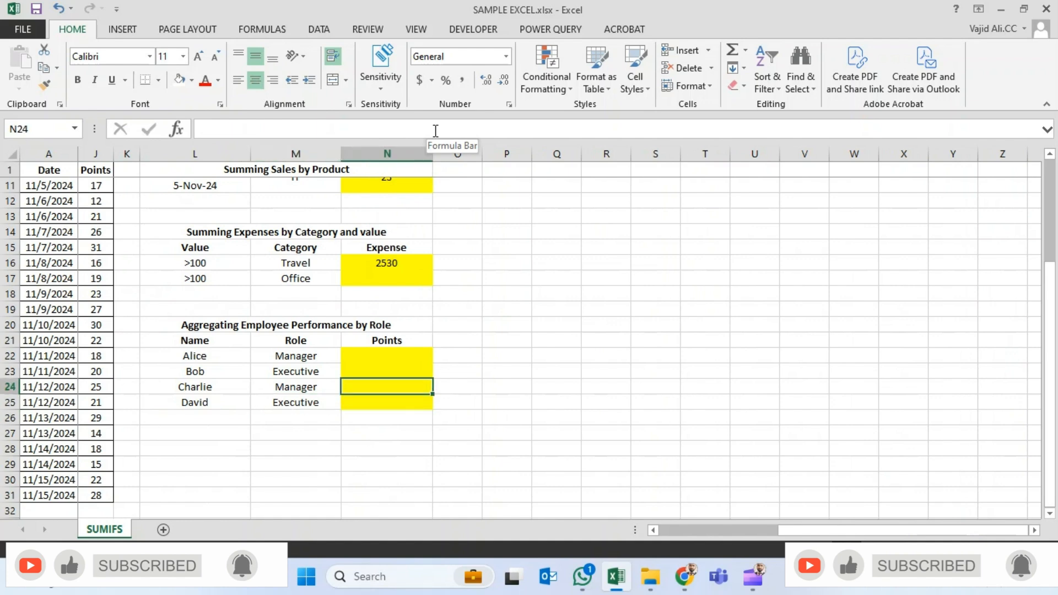
pyautogui.hotkey('ctrl', 'Up')
pyautogui.hotkey('ctrl', 'Up')
pyautogui.hotkey('ctrl', 'Up')
pyautogui.press('Down')
pyautogui.hotkey('ctrl', 'c')
pyautogui.press('Down')
pyautogui.hotkey('ctrl', 'v')
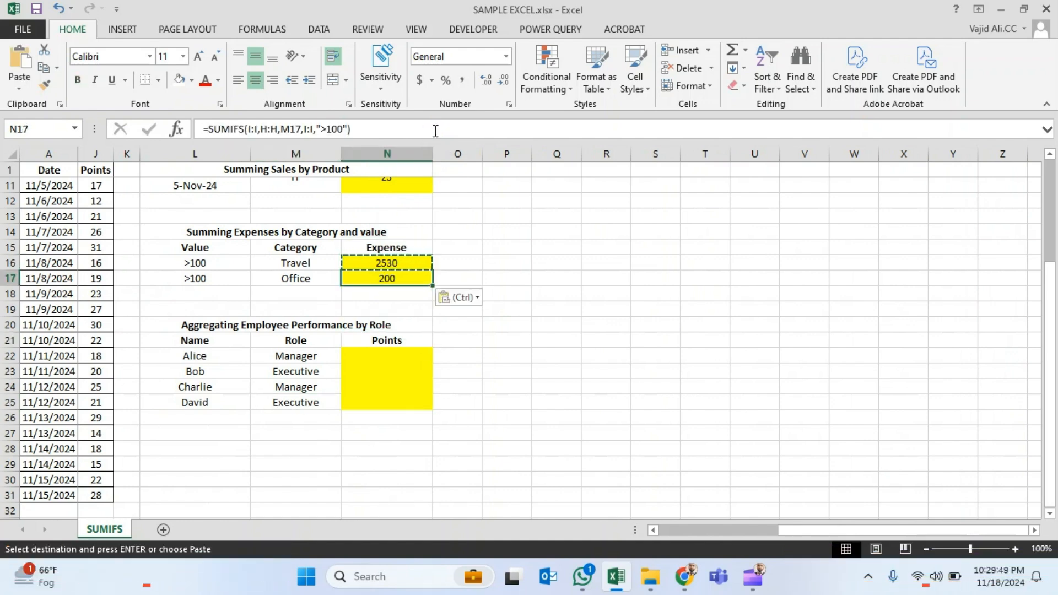
# - Go back to the table's Category column to check the Office expense result
pyautogui.press('Left')
pyautogui.press('Left')
pyautogui.press('Left')
pyautogui.press('Left')
pyautogui.press('Left')
pyautogui.press('Left')
pyautogui.press('Left')
pyautogui.press('Left')
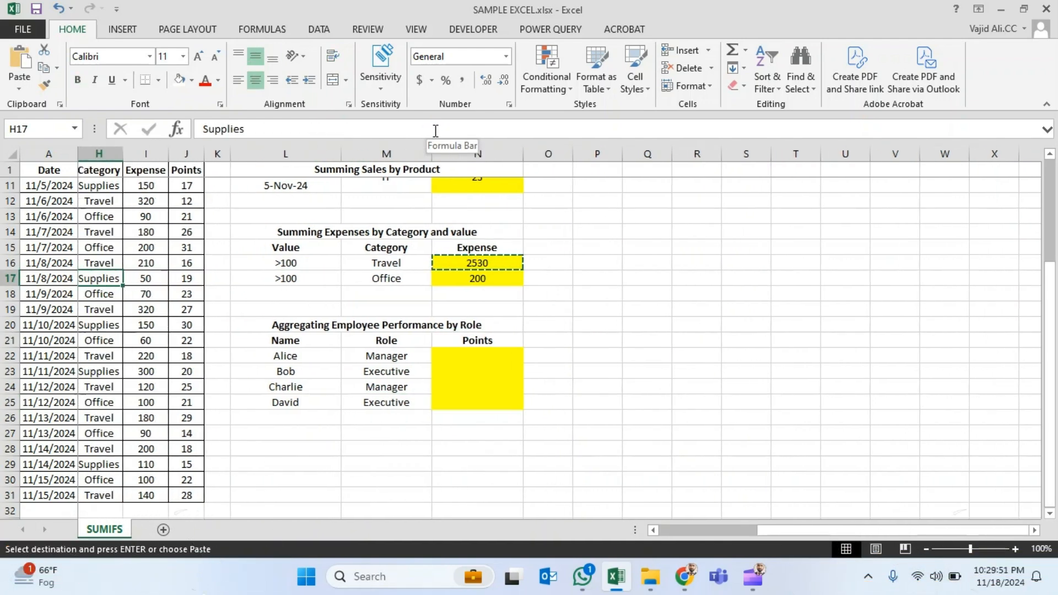